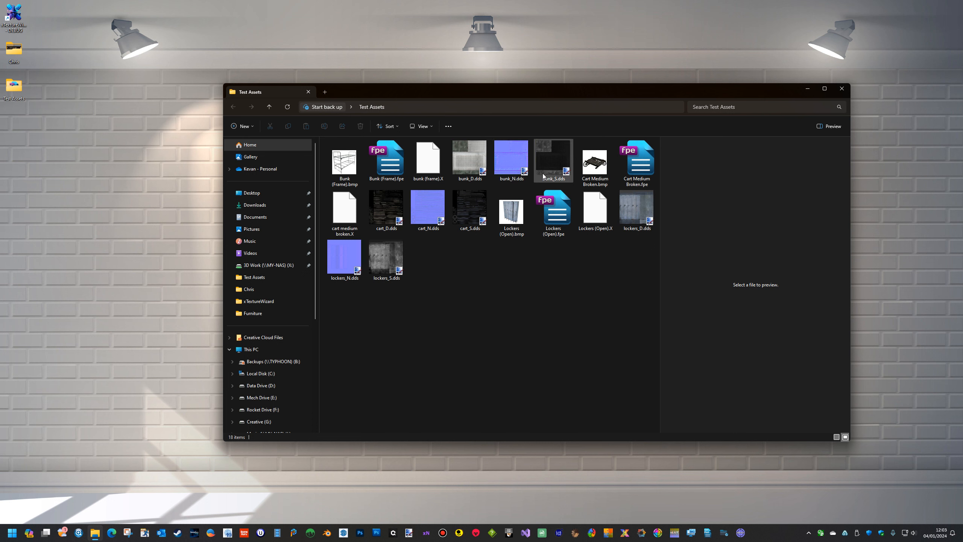
# Examine the texture and effect entries in Bunk (Frame).fpe, and close the file.
pyautogui.click(391, 168)
pyautogui.doubleClick(390, 168)
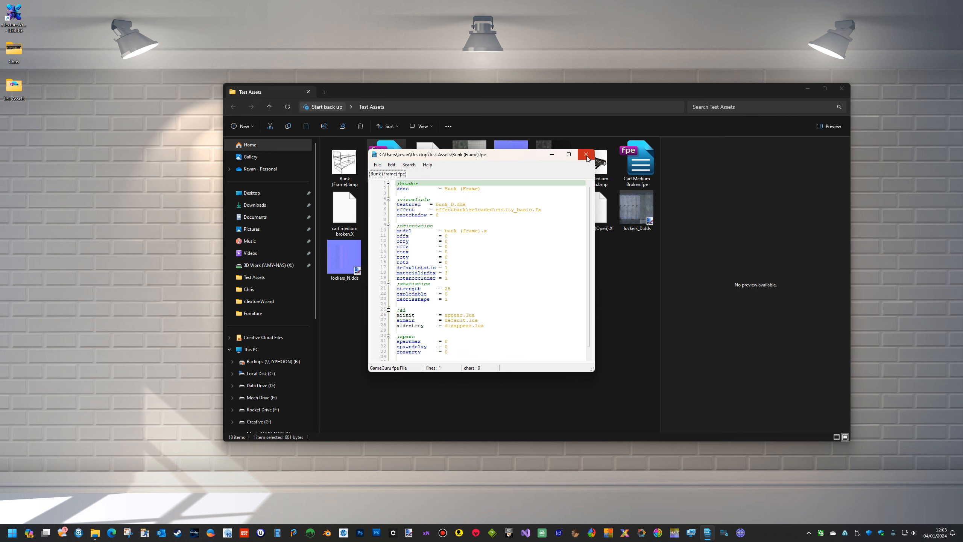
pyautogui.click(585, 154)
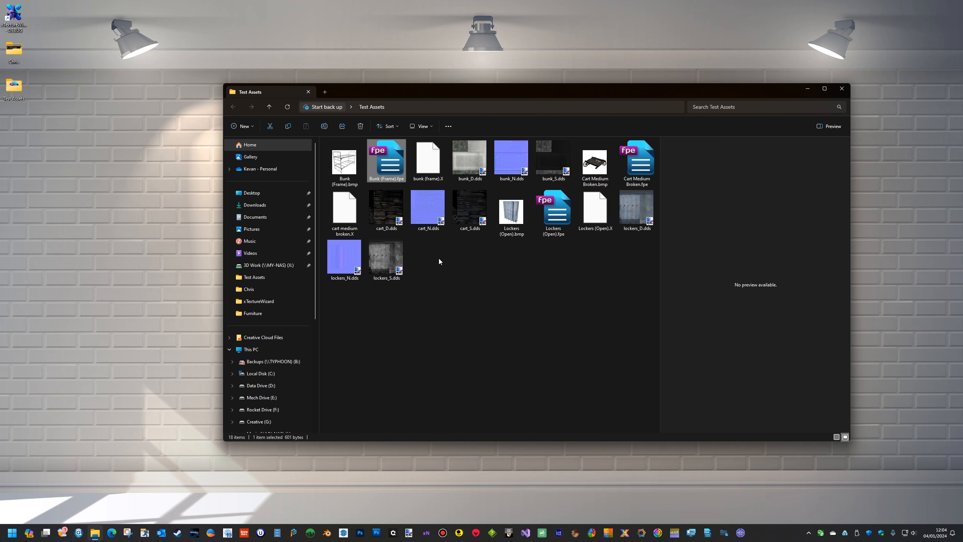
# Start xTextureWizard, close the Test Assets folder window, and load bunk_D.dds as the source image.
pyautogui.doubleClick(15, 15)
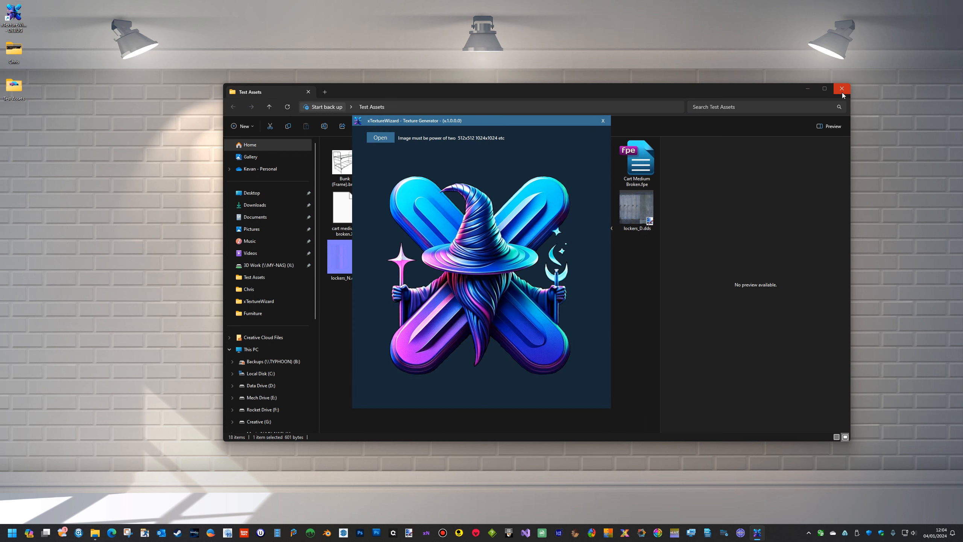
pyautogui.click(822, 96)
pyautogui.click(842, 88)
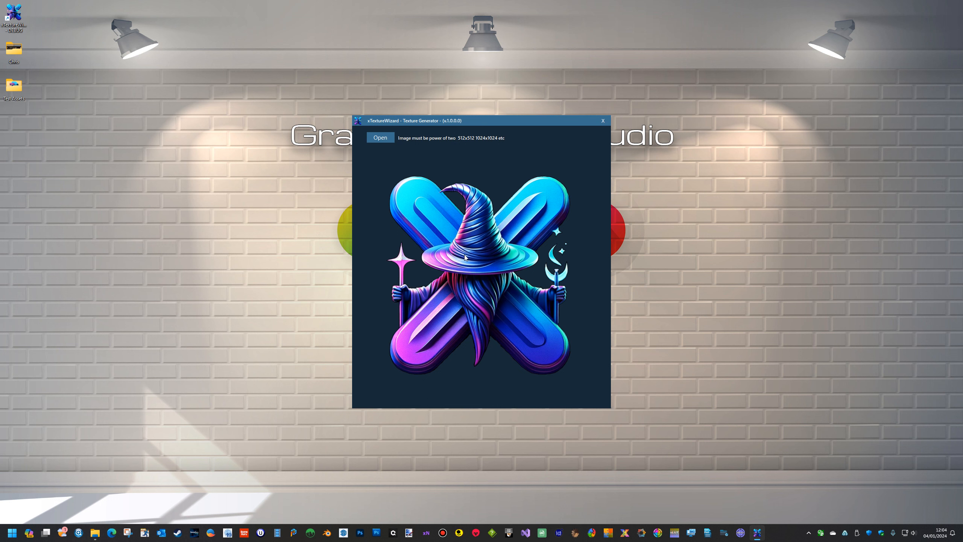
pyautogui.click(381, 138)
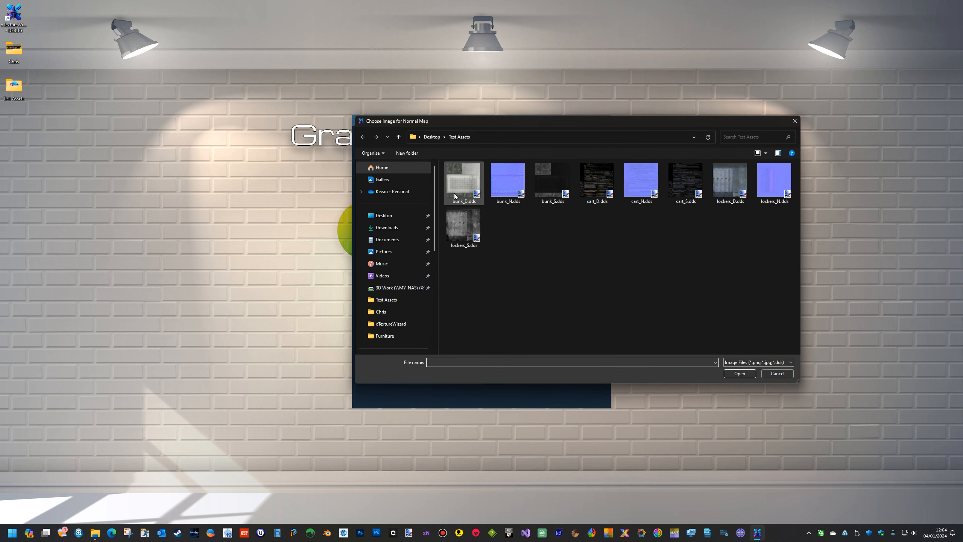
pyautogui.click(460, 186)
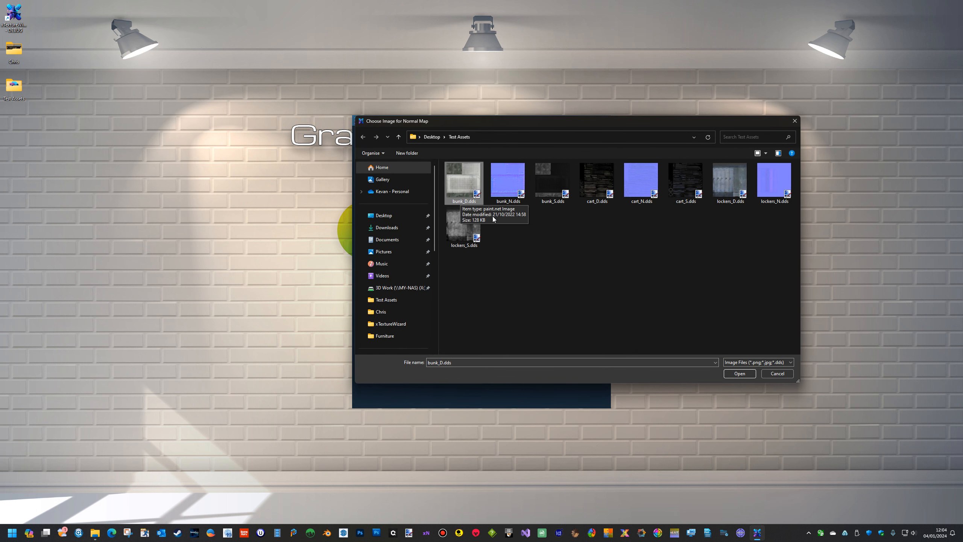
pyautogui.click(742, 374)
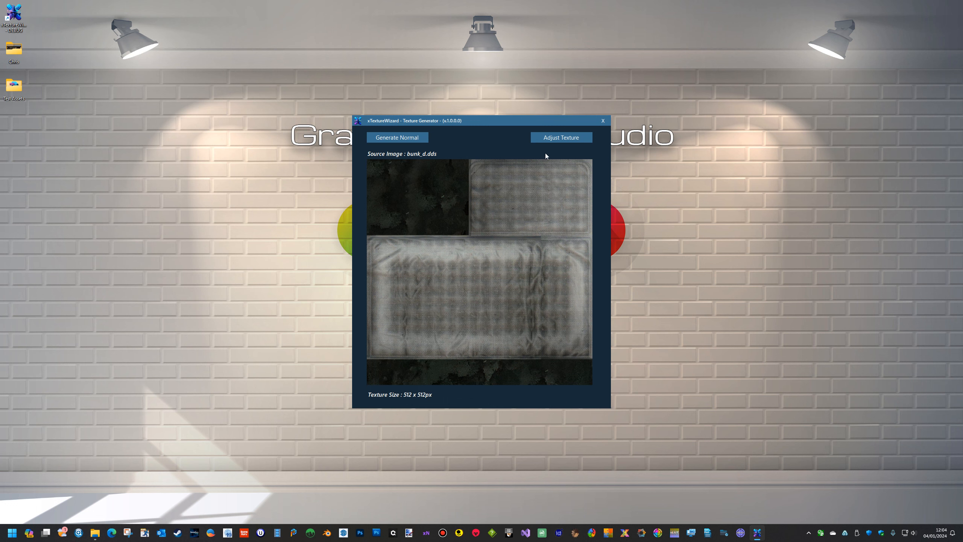
# Adjust the source texture to contrast 5 and brightness 3 with slightly reduced blue, and apply the changes.
pyautogui.click(552, 139)
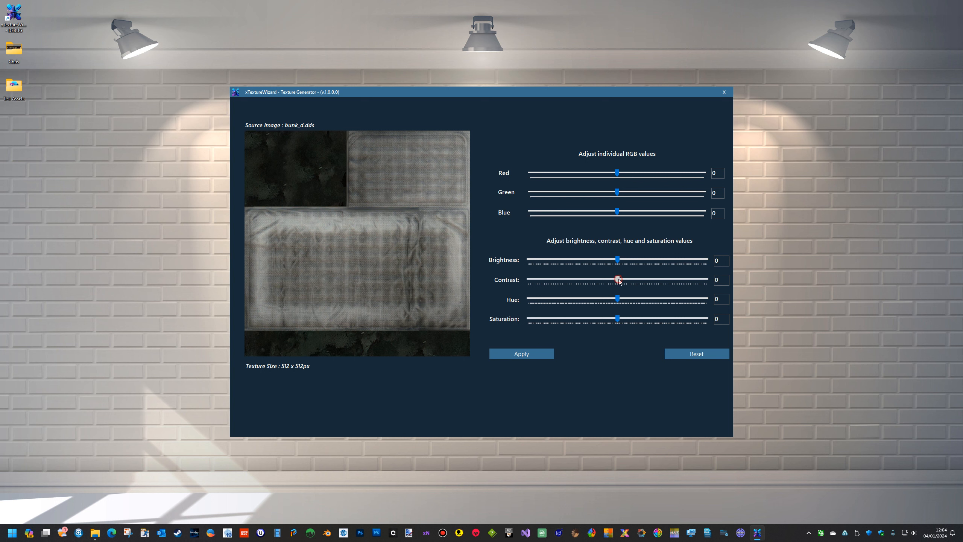
pyautogui.moveTo(618, 279); pyautogui.dragTo(628, 280)
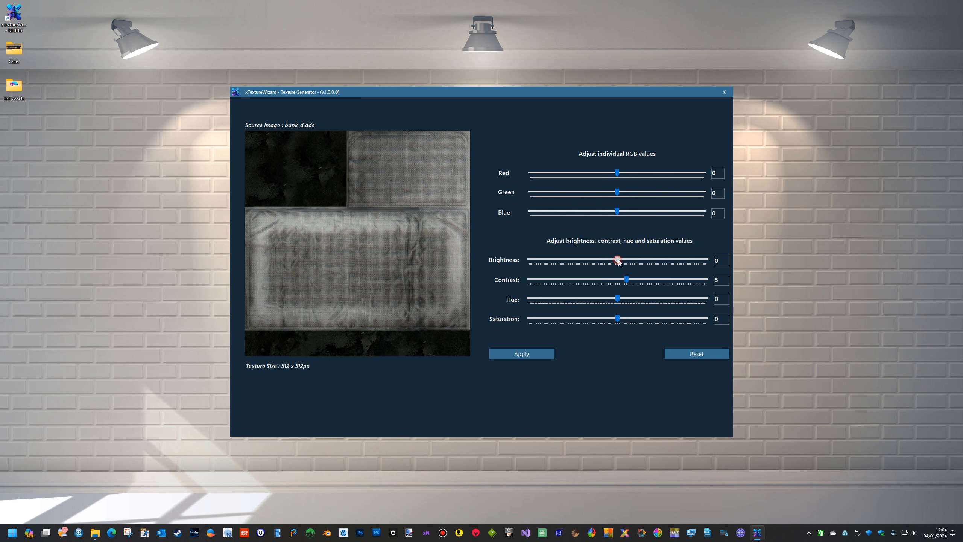
pyautogui.moveTo(617, 259); pyautogui.dragTo(621, 262)
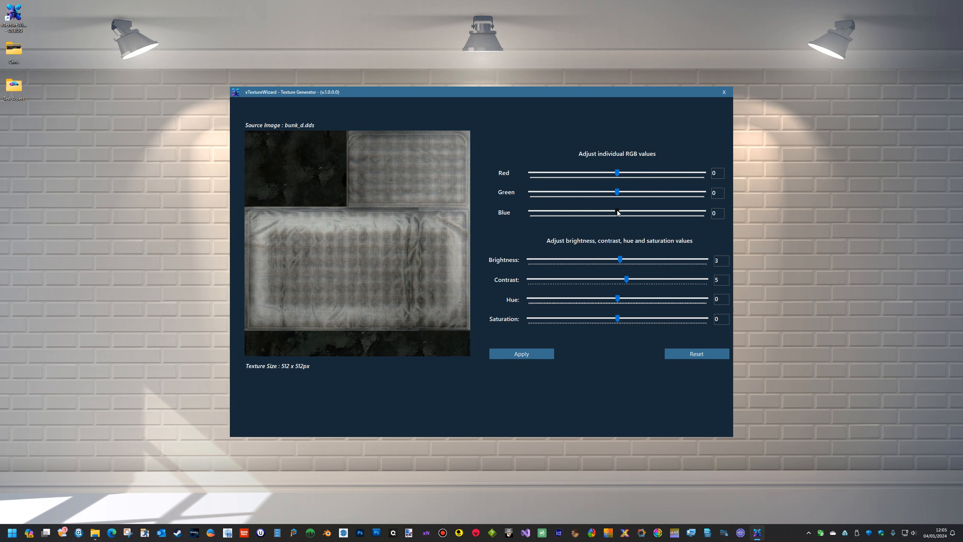
pyautogui.moveTo(617, 212); pyautogui.dragTo(611, 213)
pyautogui.click(528, 354)
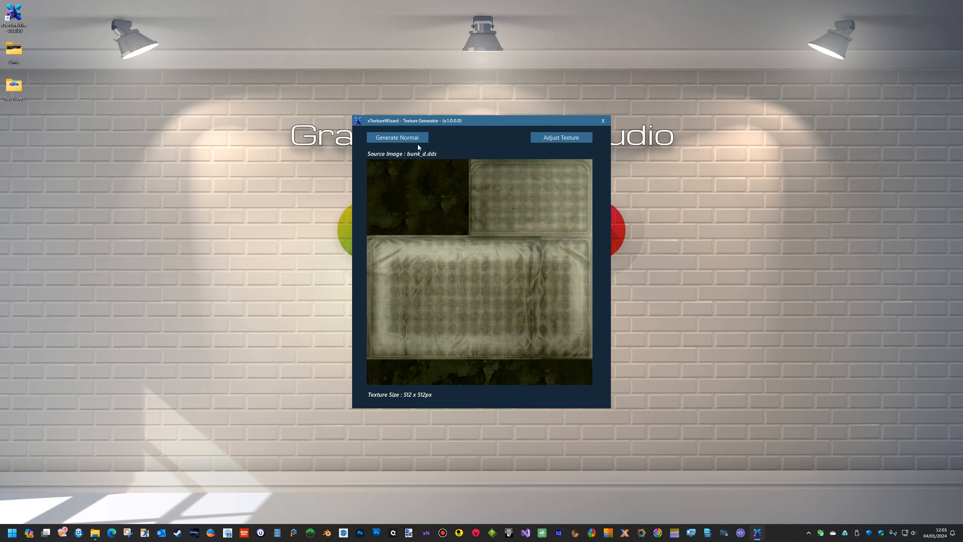
# Auto-generate a new normal map from the bunk texture and set its intensity to 0.3%.
pyautogui.click(394, 138)
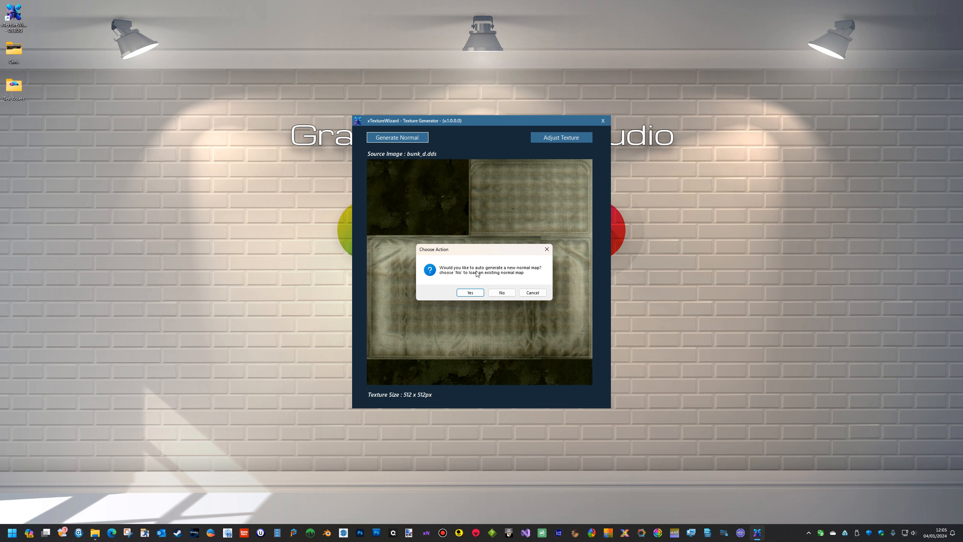
pyautogui.click(472, 293)
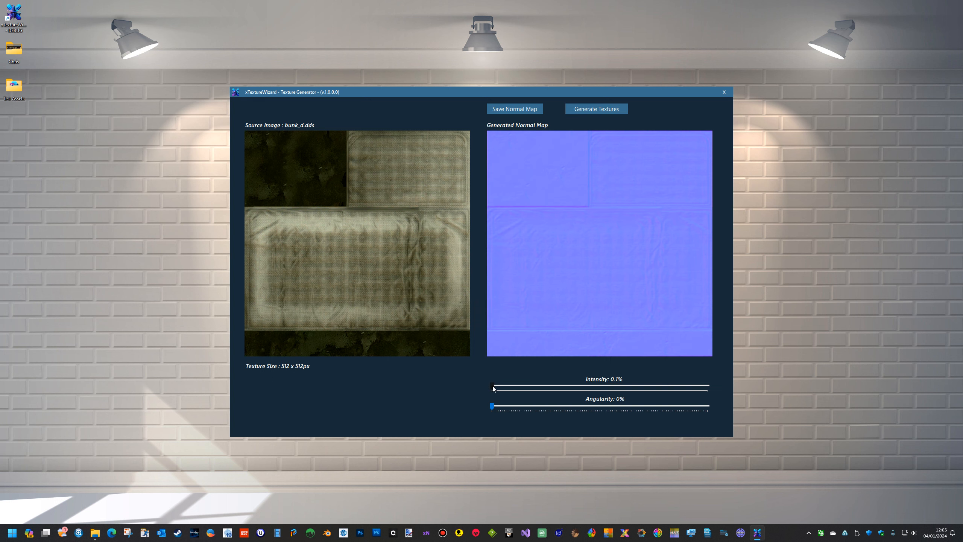
pyautogui.moveTo(492, 386); pyautogui.dragTo(493, 386)
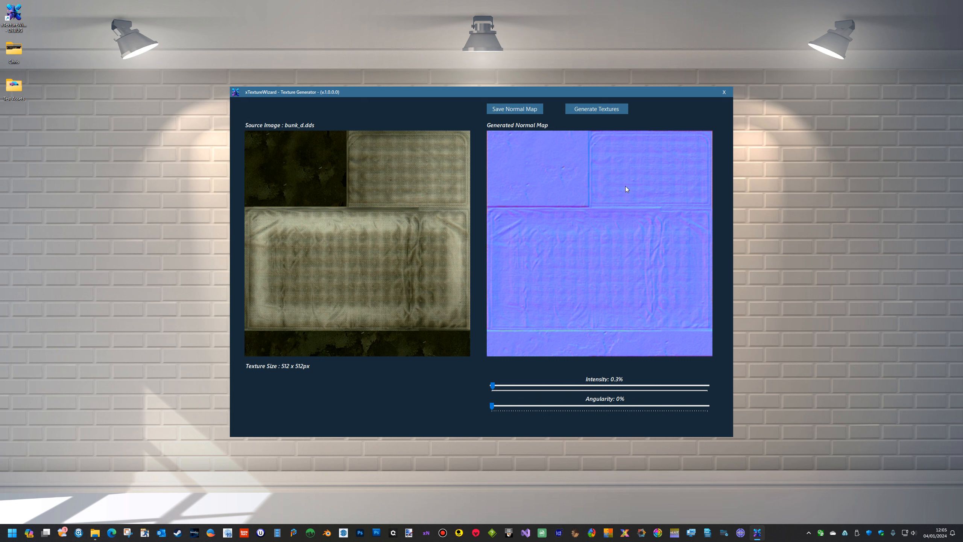
# Auto-generate the AO, gloss and metalness maps, and set the metalness map's bias to +10% shiny.
pyautogui.click(592, 110)
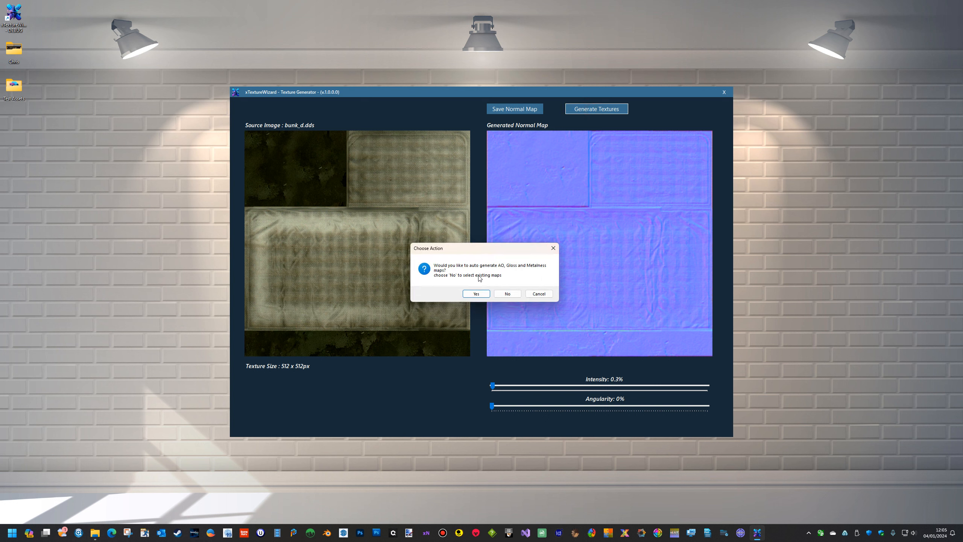
pyautogui.click(477, 294)
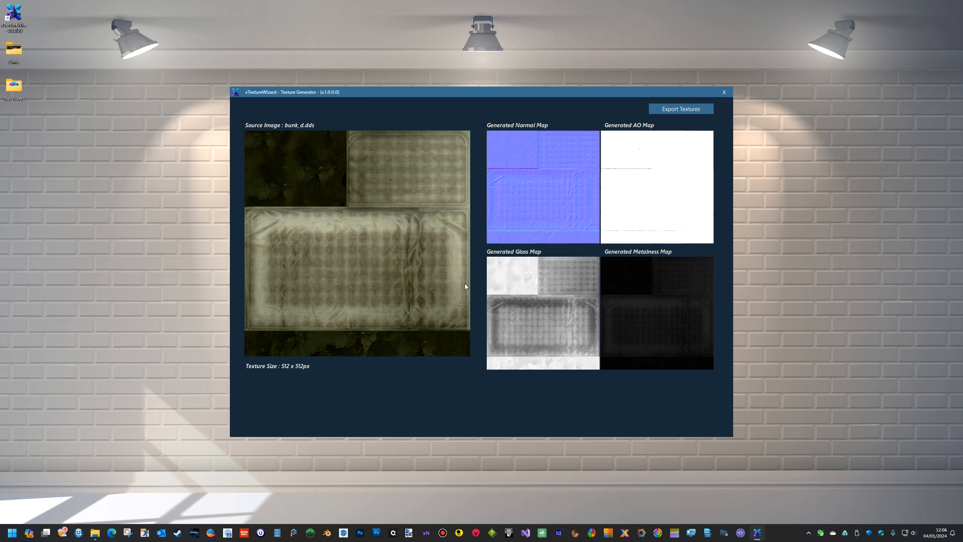
pyautogui.doubleClick(646, 315)
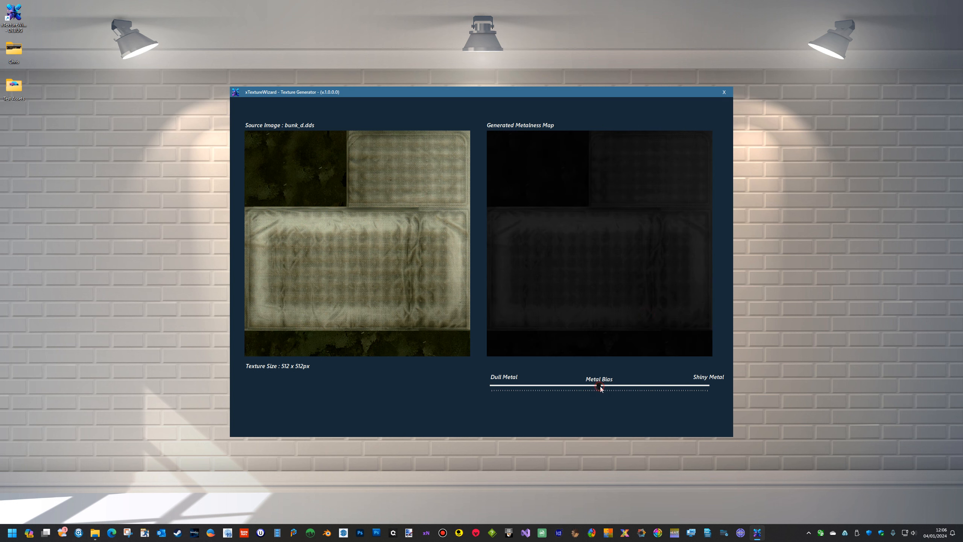
pyautogui.moveTo(598, 388); pyautogui.dragTo(615, 385)
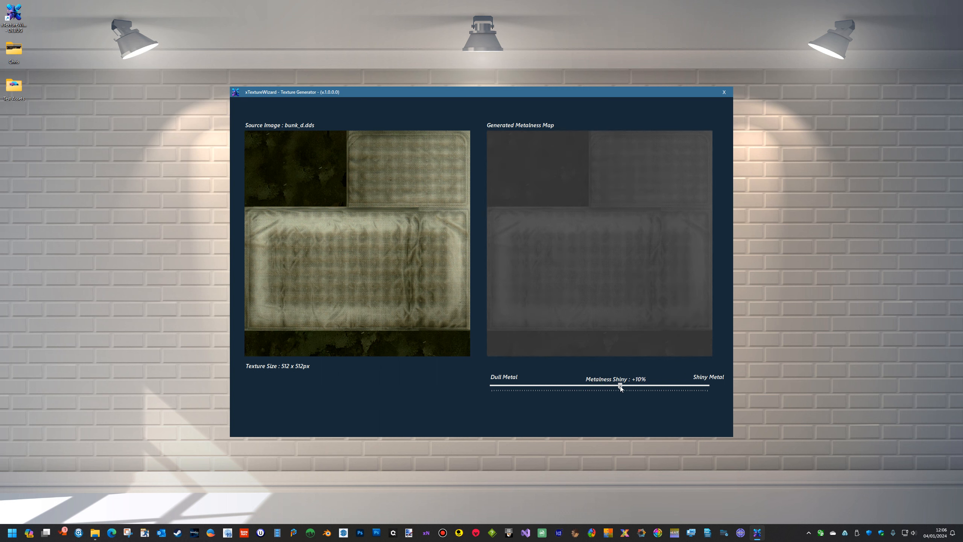
pyautogui.doubleClick(569, 277)
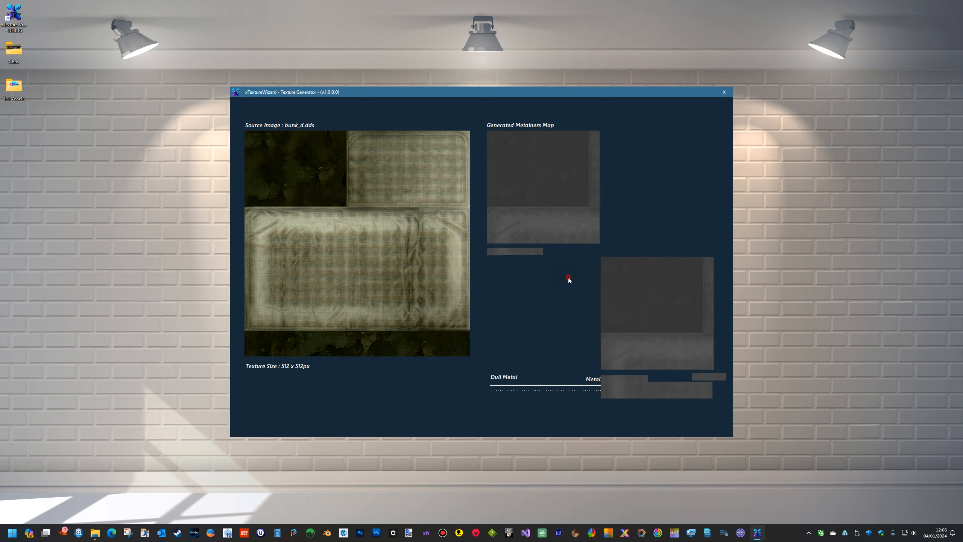
# Set the gloss map's bias to +10% shiny and export the bunk textures.
pyautogui.doubleClick(569, 303)
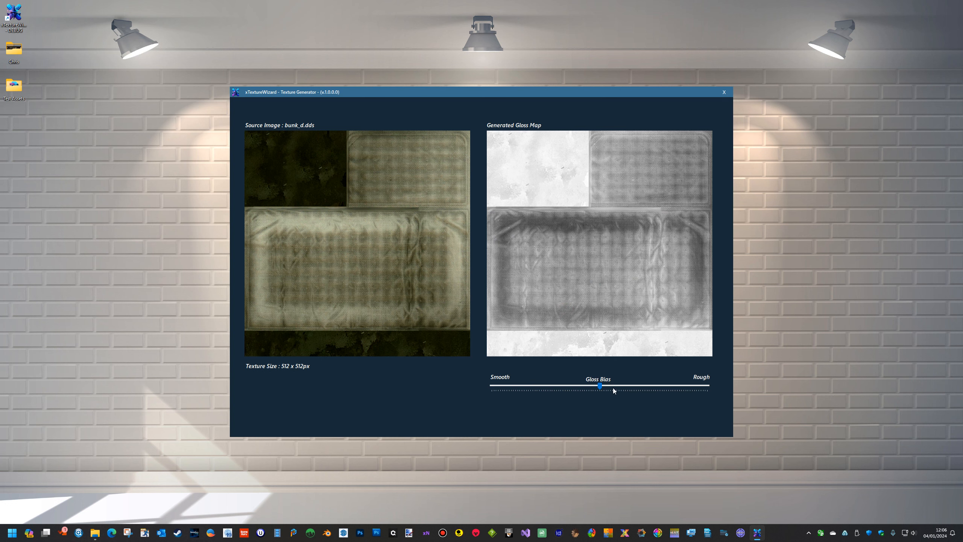
pyautogui.moveTo(598, 386); pyautogui.dragTo(579, 389)
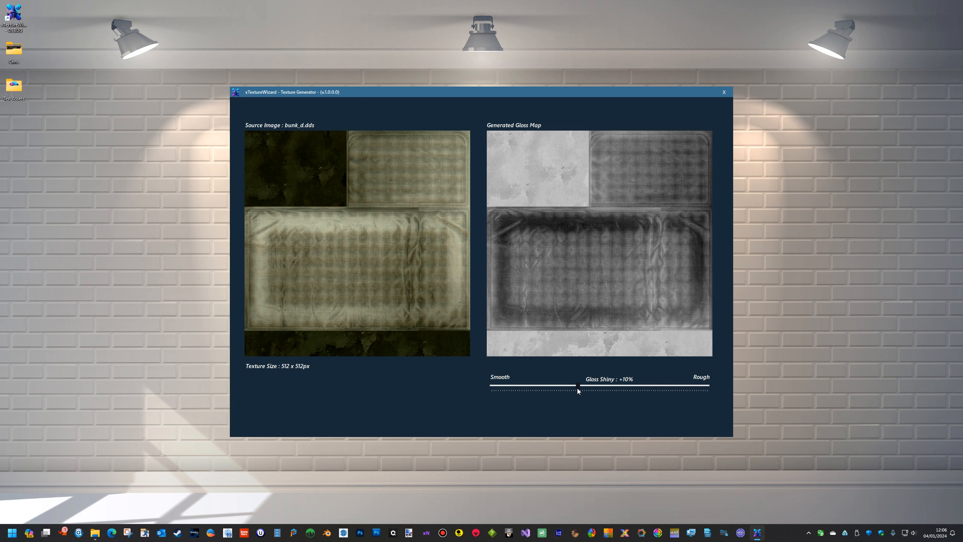
pyautogui.doubleClick(600, 298)
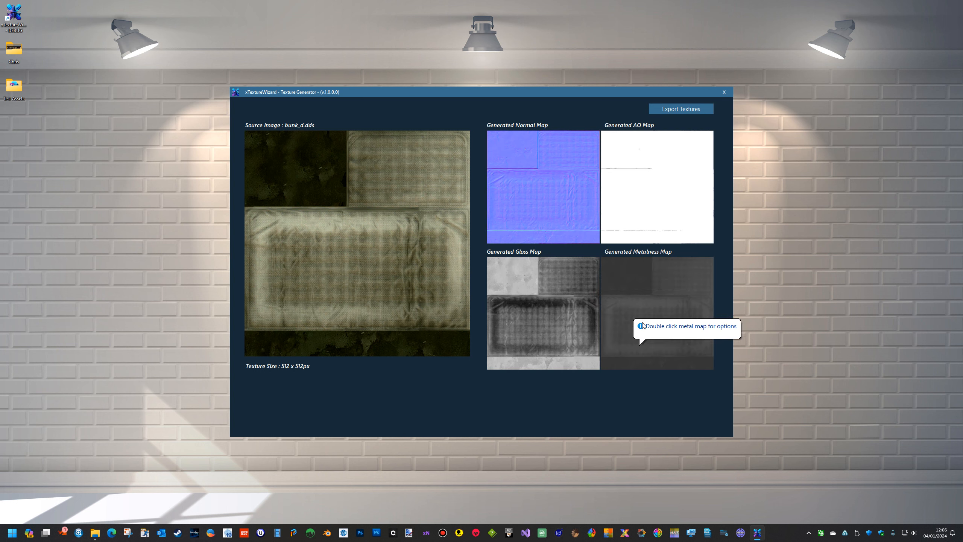
pyautogui.click(677, 110)
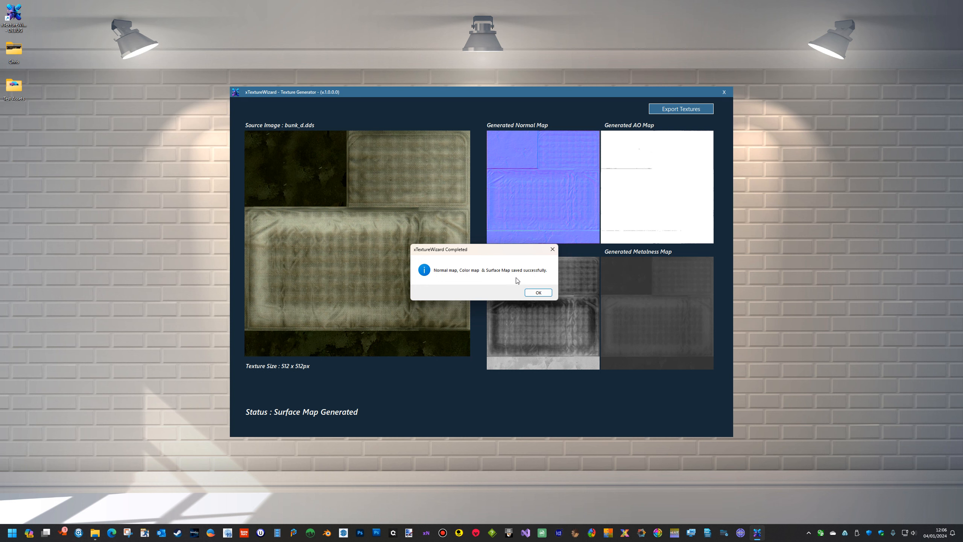
pyautogui.click(538, 292)
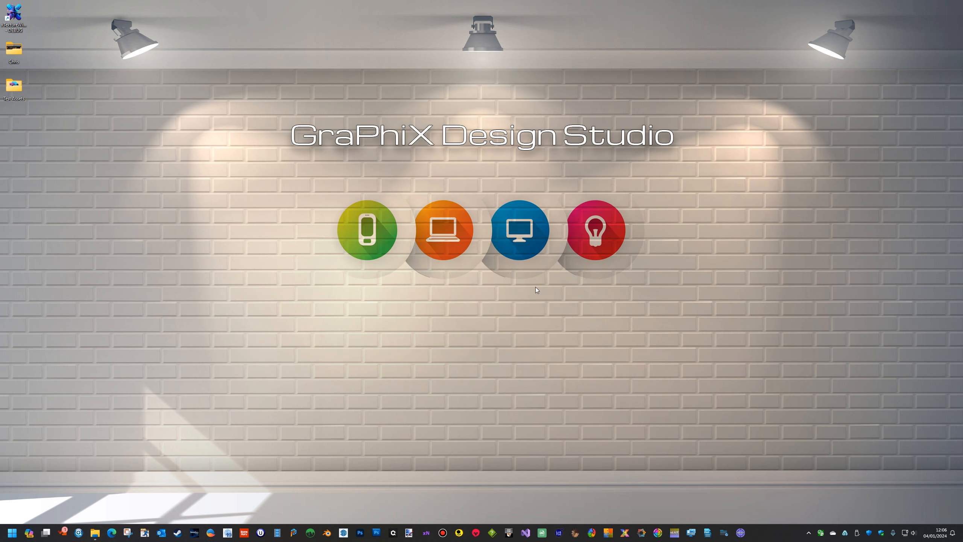
# Examine the exported texture files in the xTextureWizard bunk folder and its source subfolder, and return to Test Assets.
pyautogui.doubleClick(13, 86)
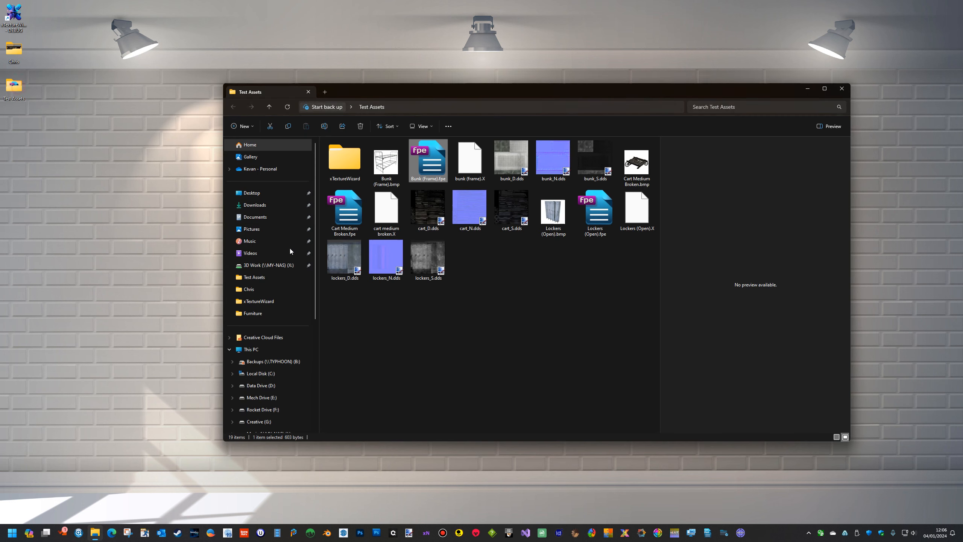
pyautogui.doubleClick(352, 167)
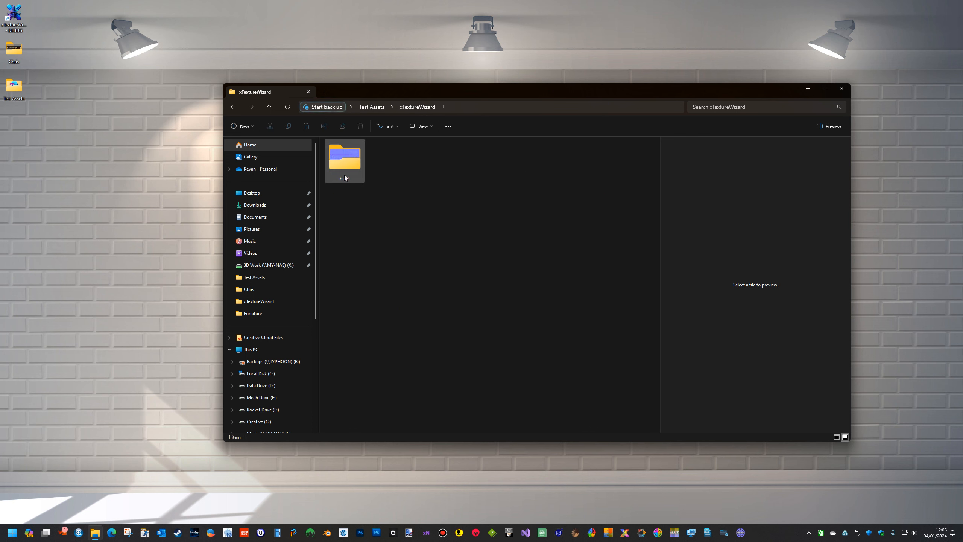
pyautogui.doubleClick(342, 165)
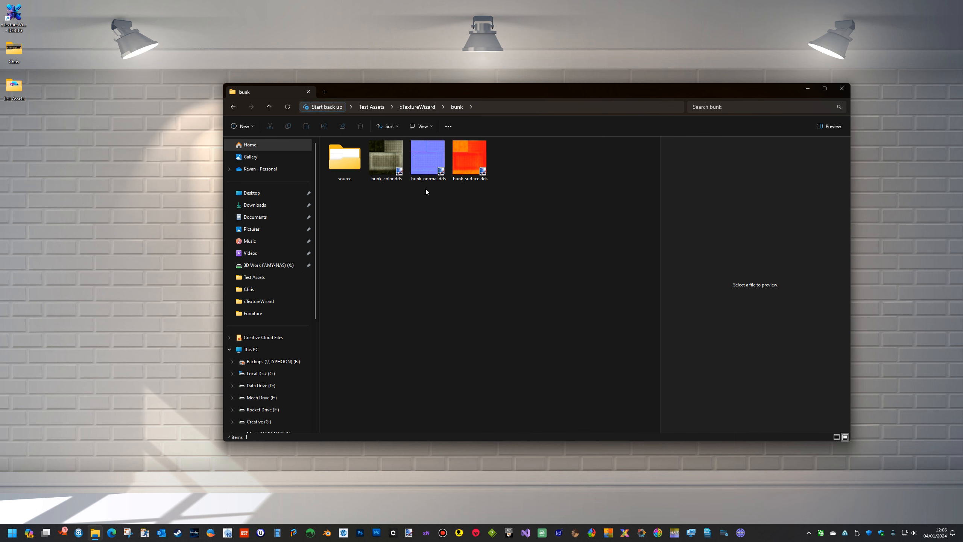
pyautogui.click(352, 166)
pyautogui.doubleClick(351, 166)
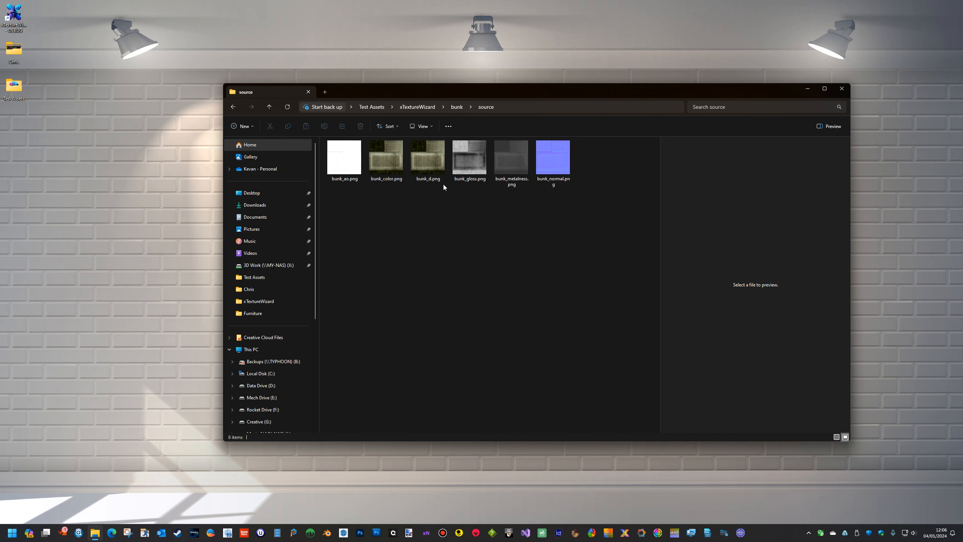
pyautogui.click(270, 107)
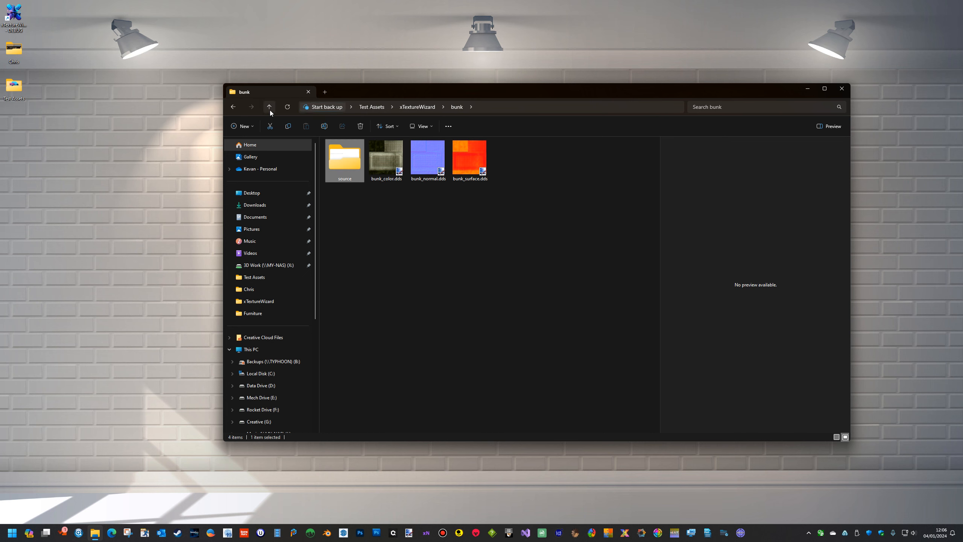
pyautogui.click(271, 111)
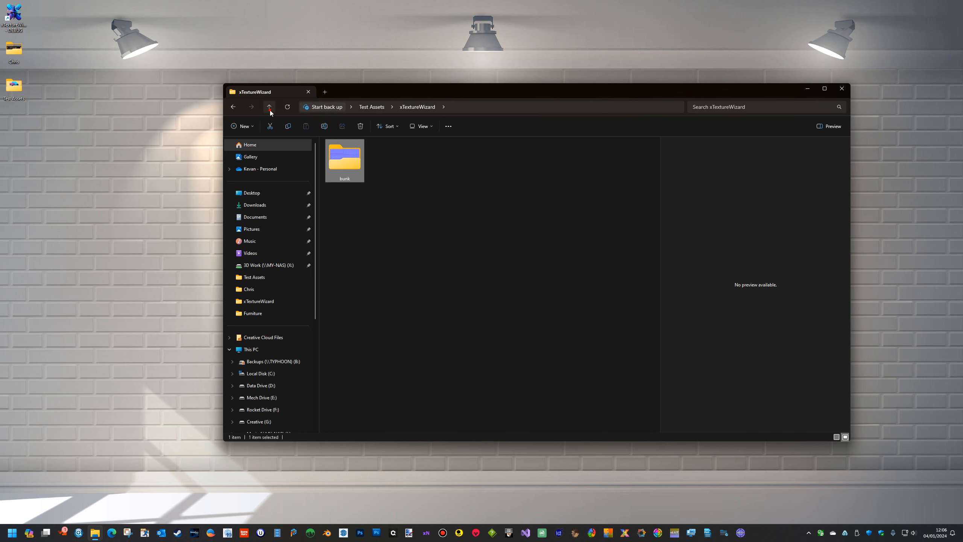
pyautogui.click(271, 111)
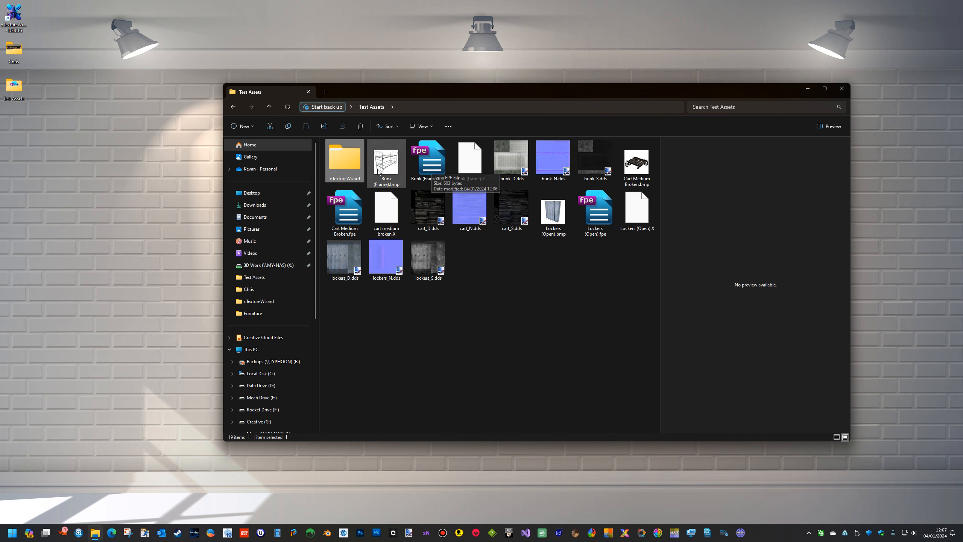
# Check the textured and effect entries in Bunk (Frame).fpe, and close the file and the folder window.
pyautogui.doubleClick(429, 170)
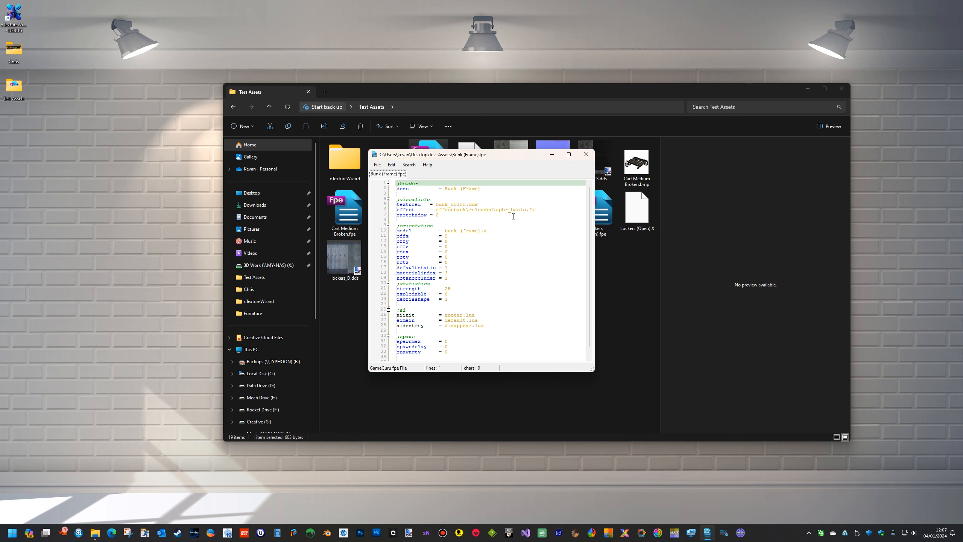
pyautogui.click(586, 154)
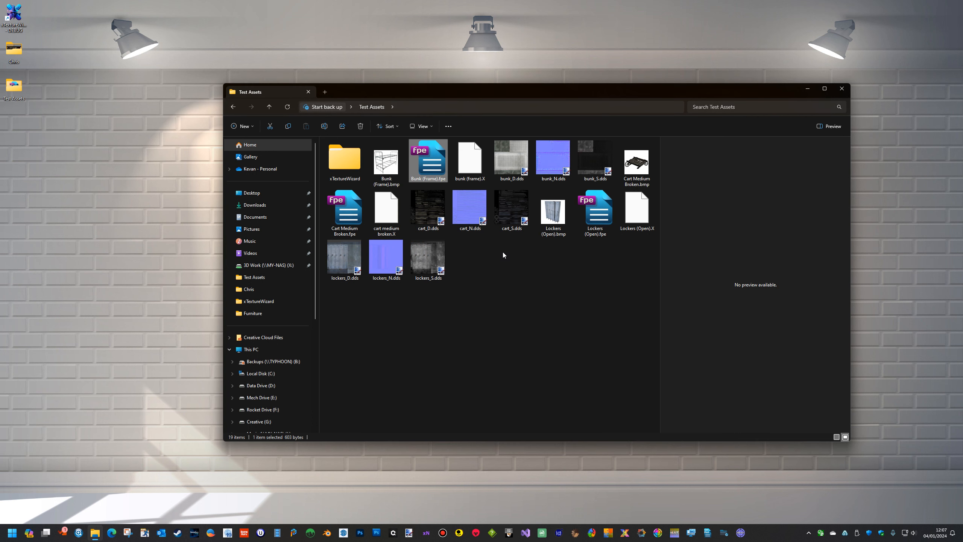
pyautogui.click(841, 88)
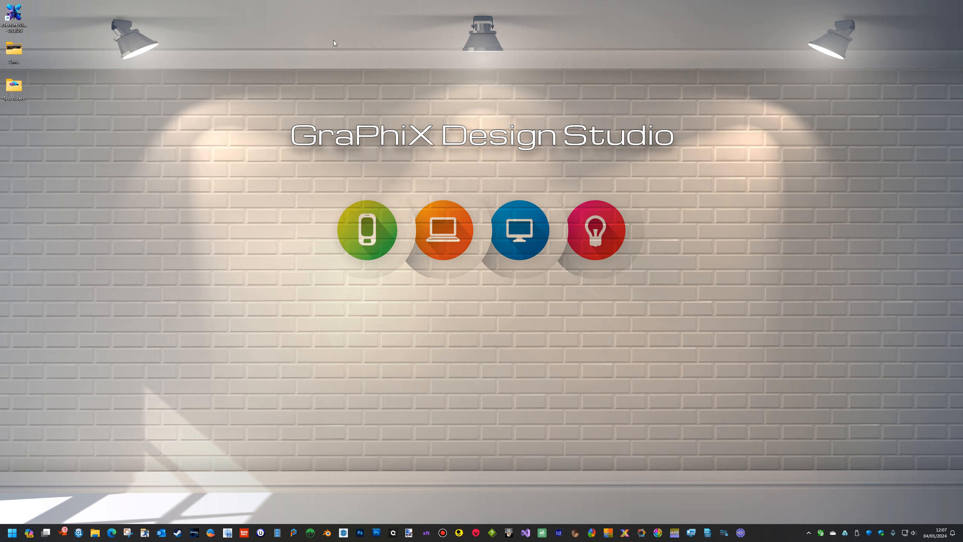
# Launch xTextureWizard again and load lockers_D.dds from Test Assets as the source image.
pyautogui.doubleClick(13, 14)
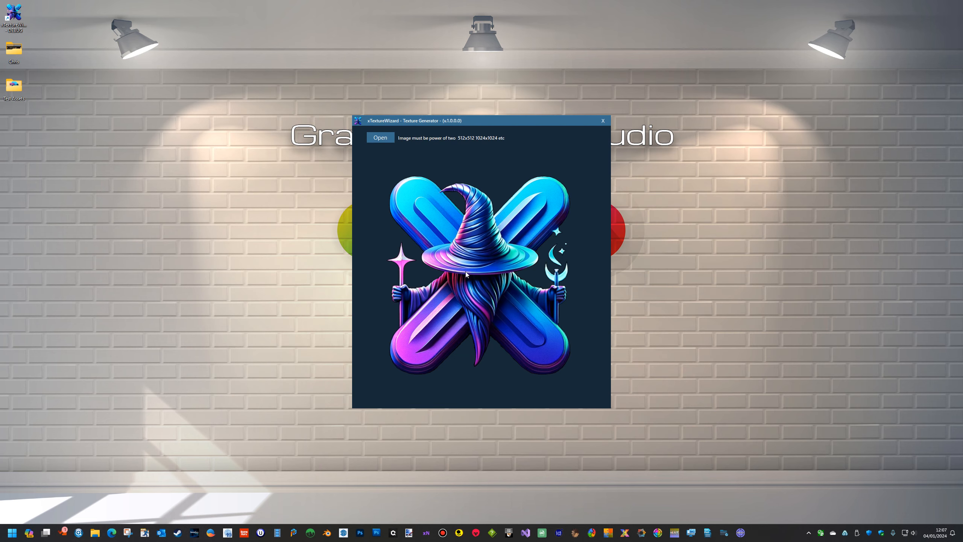
pyautogui.click(383, 141)
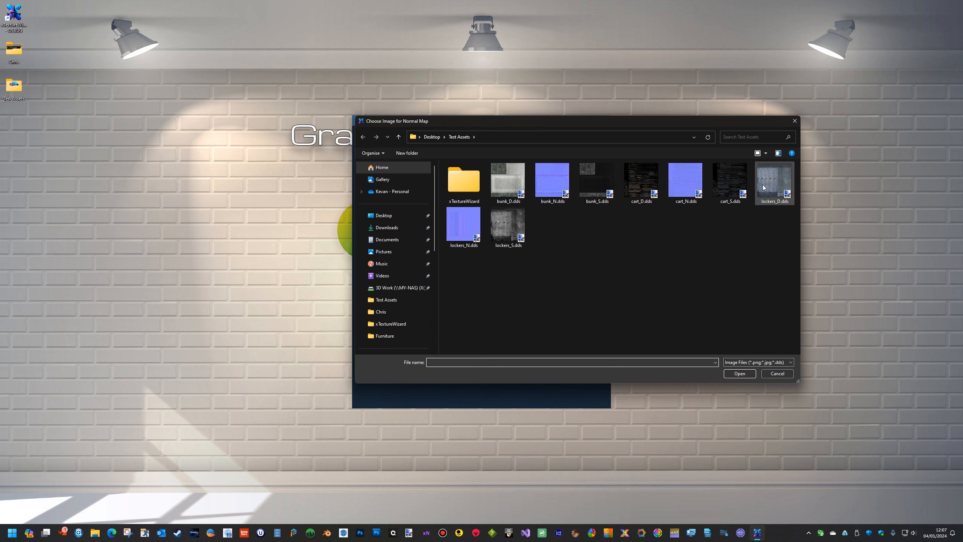
pyautogui.click(774, 180)
pyautogui.click(741, 373)
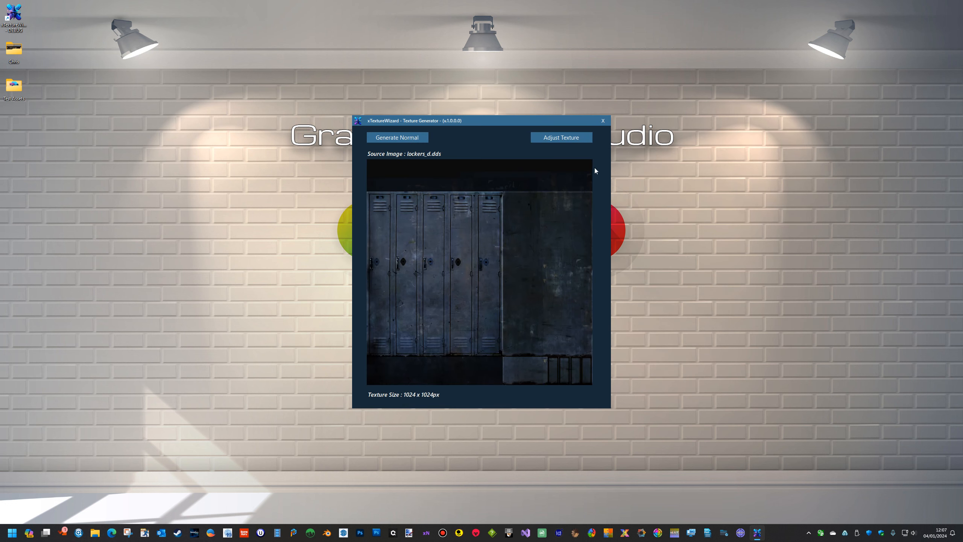
# Adjust the lockers texture to brightness 4 and blue -9, and apply the changes.
pyautogui.click(567, 137)
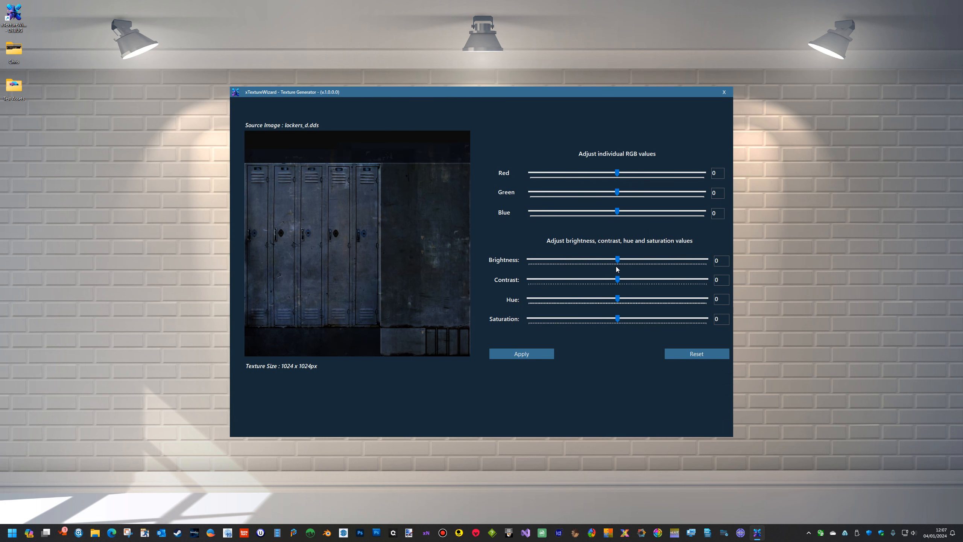
pyautogui.moveTo(617, 260); pyautogui.dragTo(623, 262)
pyautogui.moveTo(617, 211); pyautogui.dragTo(615, 212)
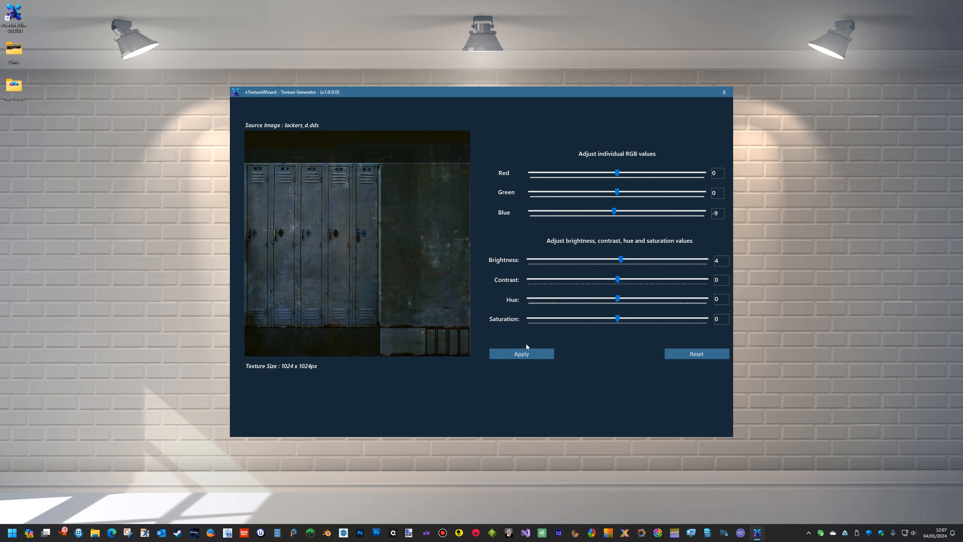
pyautogui.click(535, 353)
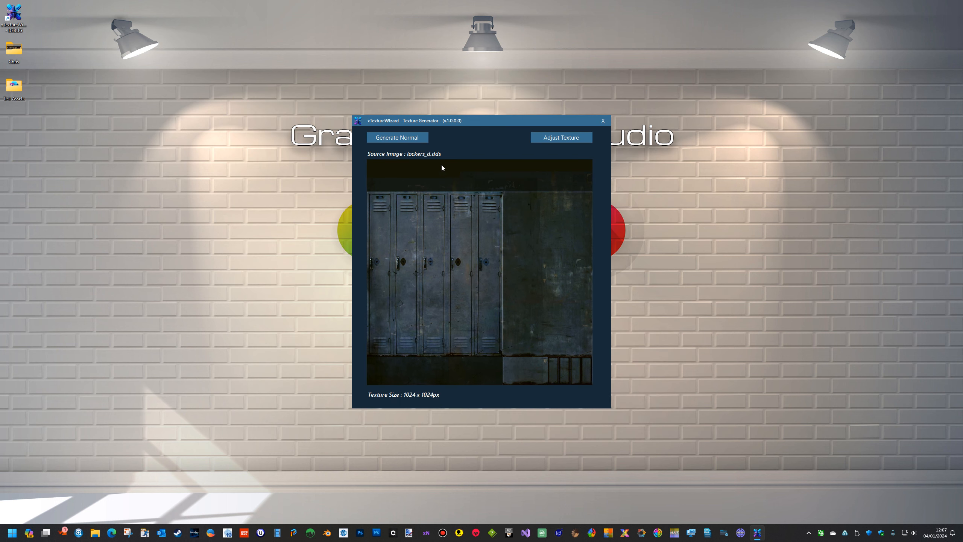
# Auto-generate a new normal map for the lockers and set its intensity to 0.3%.
pyautogui.click(419, 138)
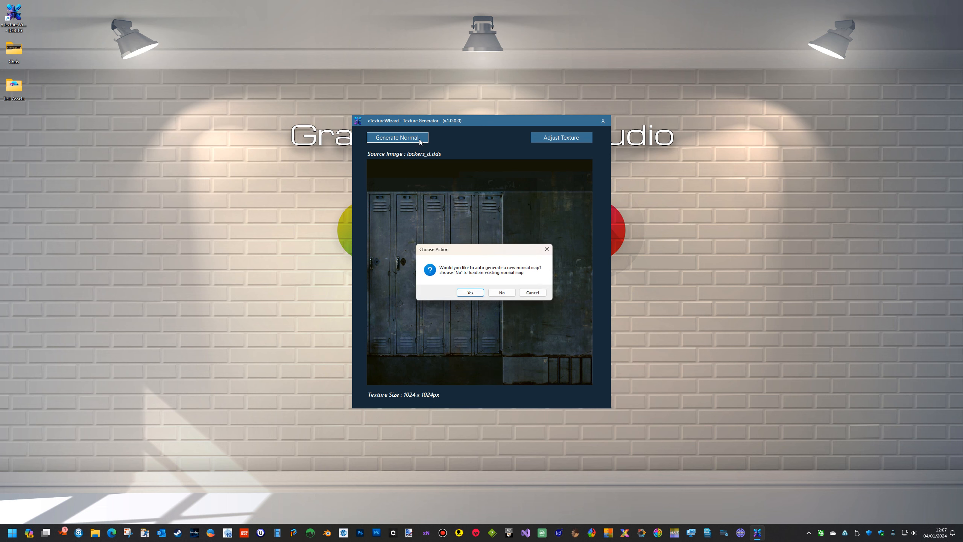
pyautogui.click(471, 293)
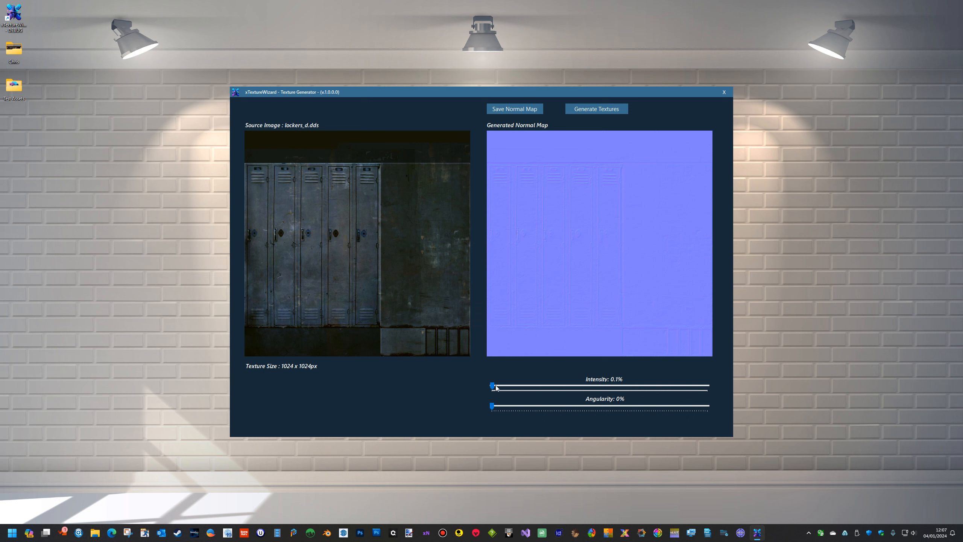
pyautogui.click(493, 387)
pyautogui.moveTo(494, 388); pyautogui.dragTo(494, 389)
# Auto-generate the lockers' AO, gloss and metalness maps, and set the metalness map's bias to +13% shiny.
pyautogui.click(594, 110)
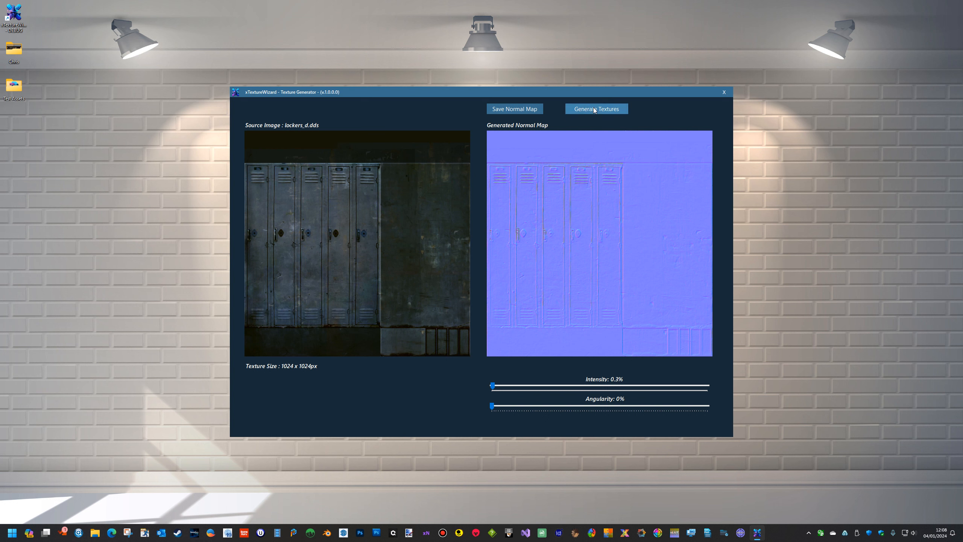
pyautogui.click(595, 109)
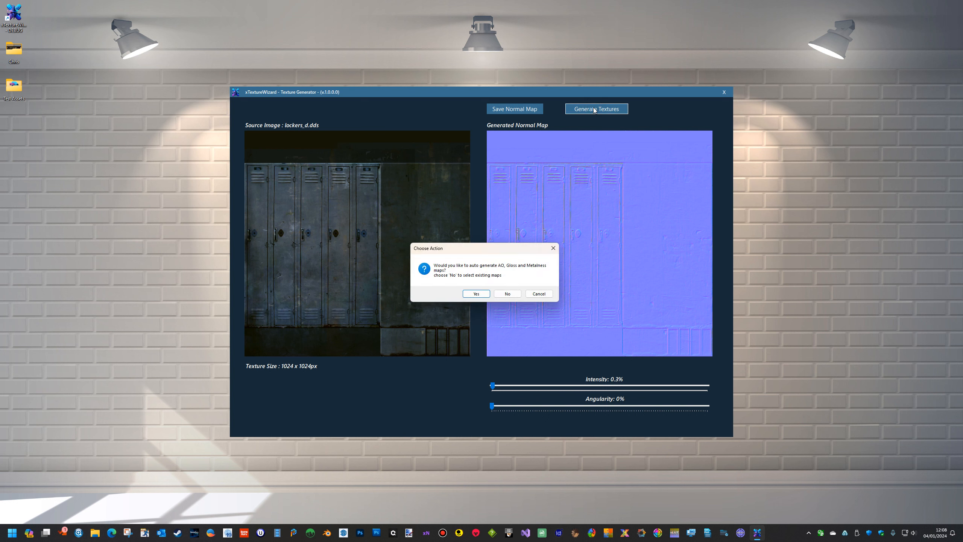
pyautogui.click(483, 295)
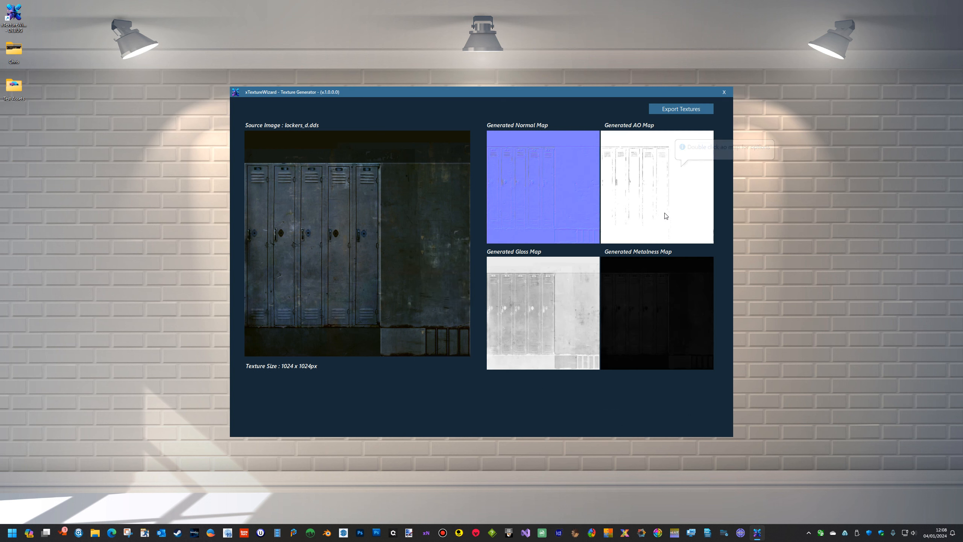
pyautogui.click(651, 313)
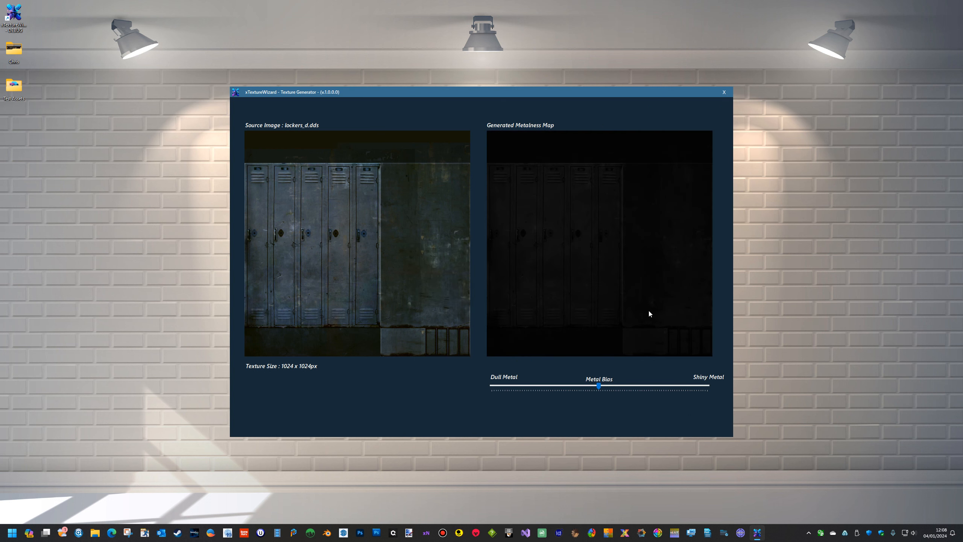
pyautogui.moveTo(599, 385); pyautogui.dragTo(627, 387)
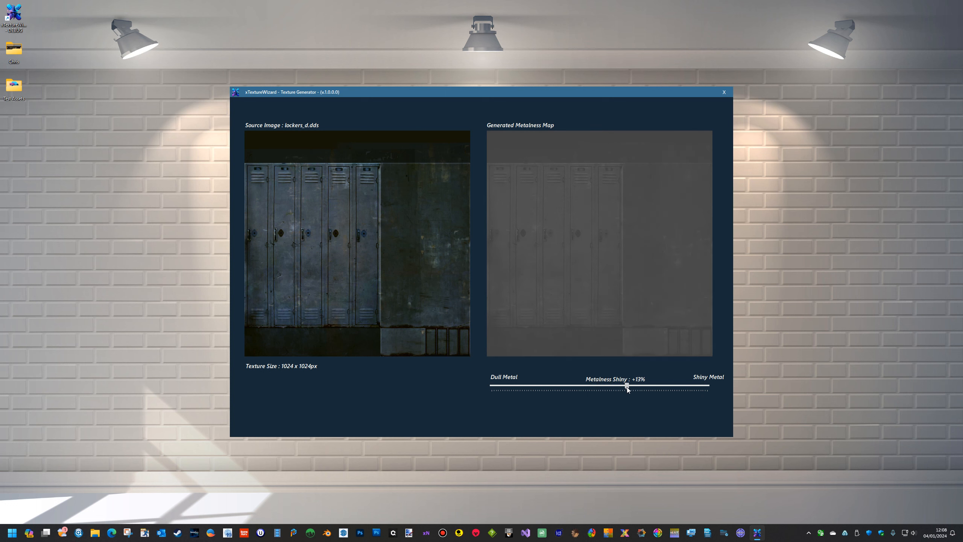
pyautogui.click(586, 259)
# Set the lockers' gloss map bias to +18% shiny and export the textures.
pyautogui.click(569, 312)
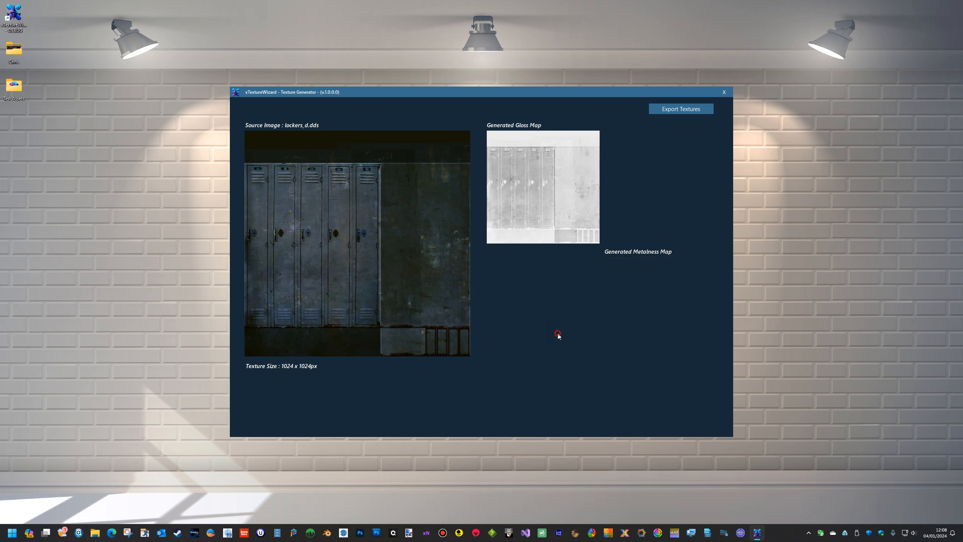
pyautogui.moveTo(597, 387); pyautogui.dragTo(565, 390)
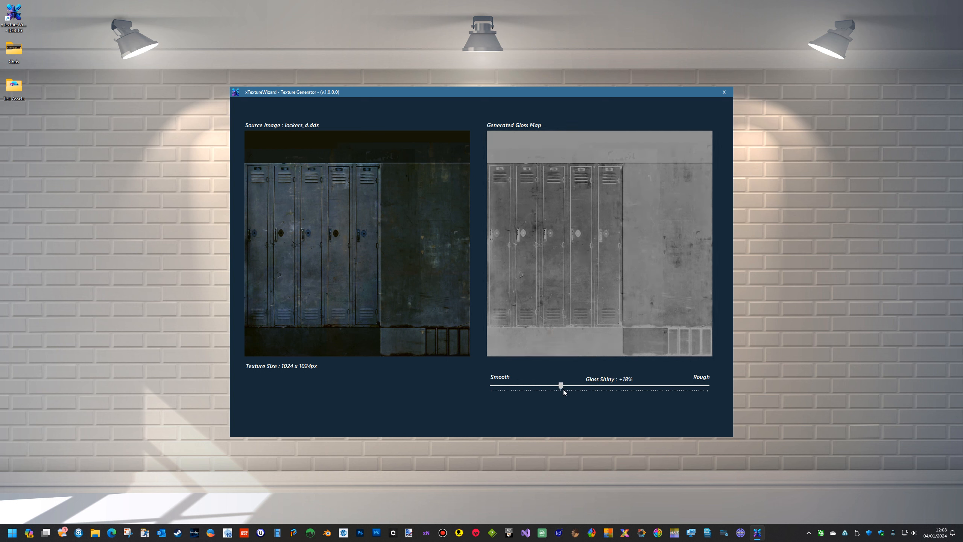
pyautogui.click(599, 302)
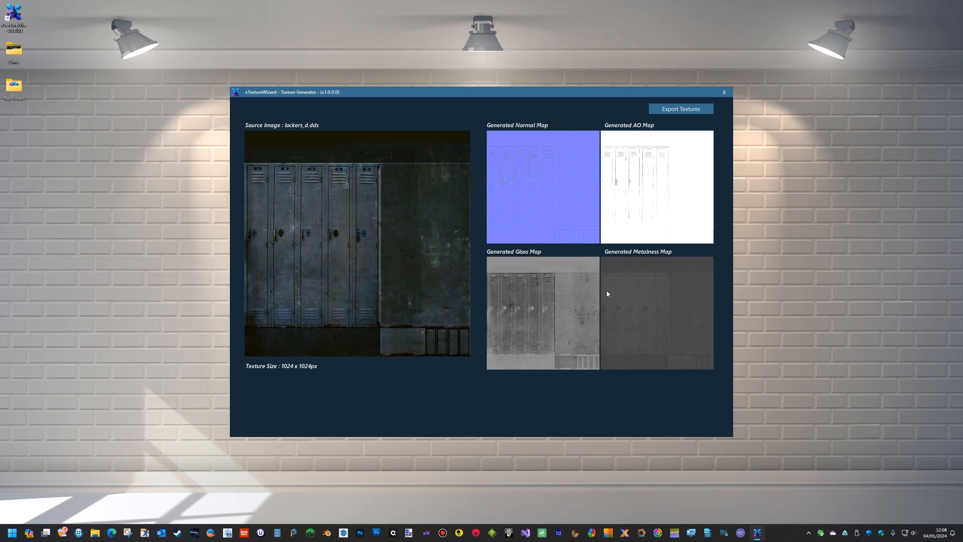
pyautogui.click(688, 109)
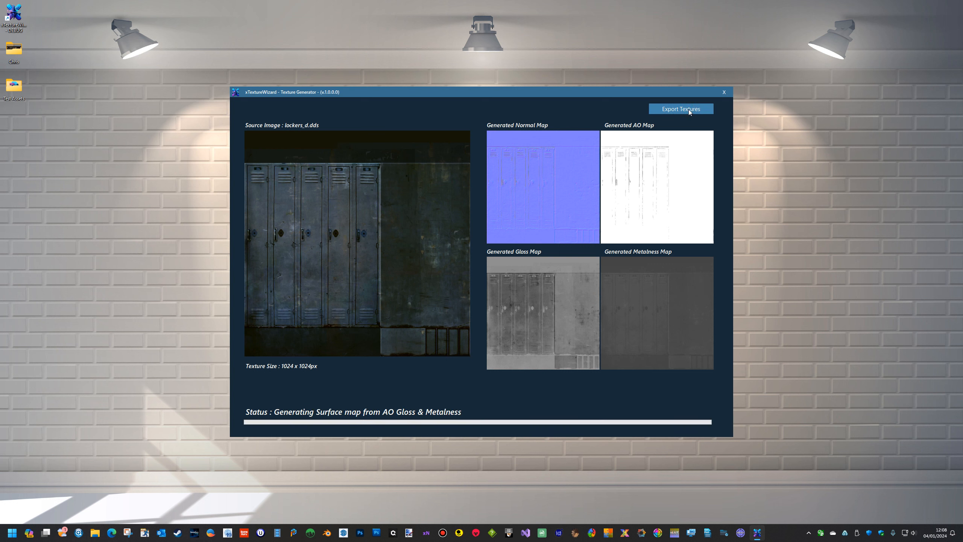
pyautogui.click(542, 294)
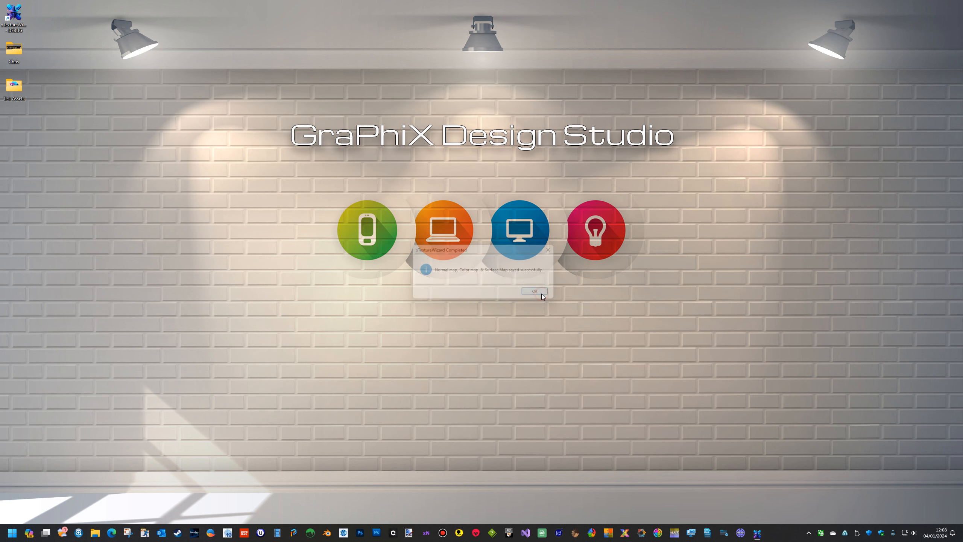
# Check the exported texture files in the xTextureWizard lockers folder inside Test Assets, and return to Test Assets.
pyautogui.doubleClick(11, 89)
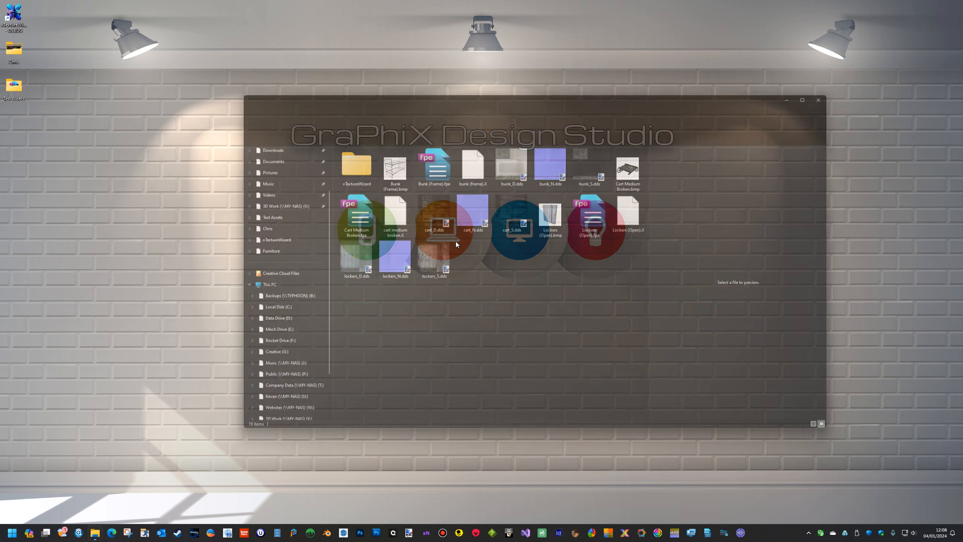
pyautogui.doubleClick(342, 165)
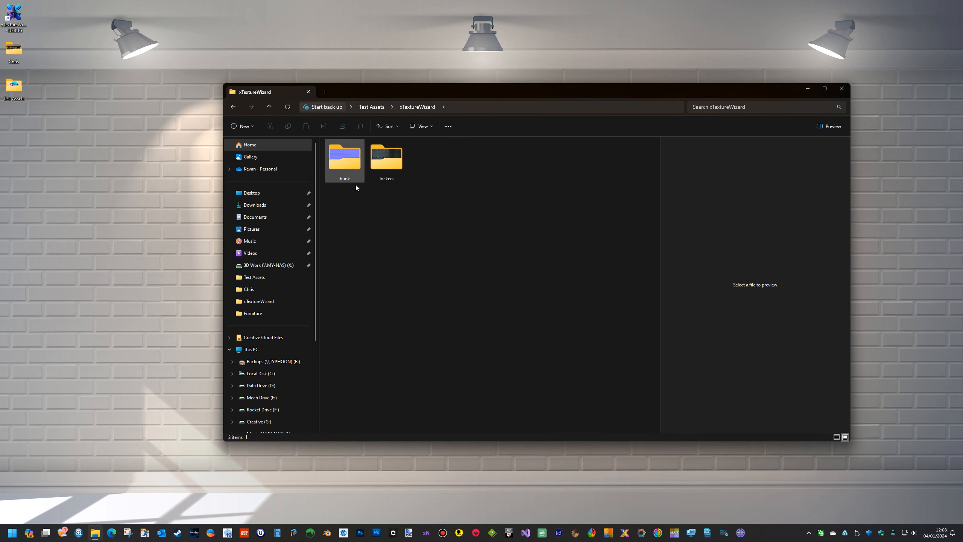
pyautogui.doubleClick(395, 169)
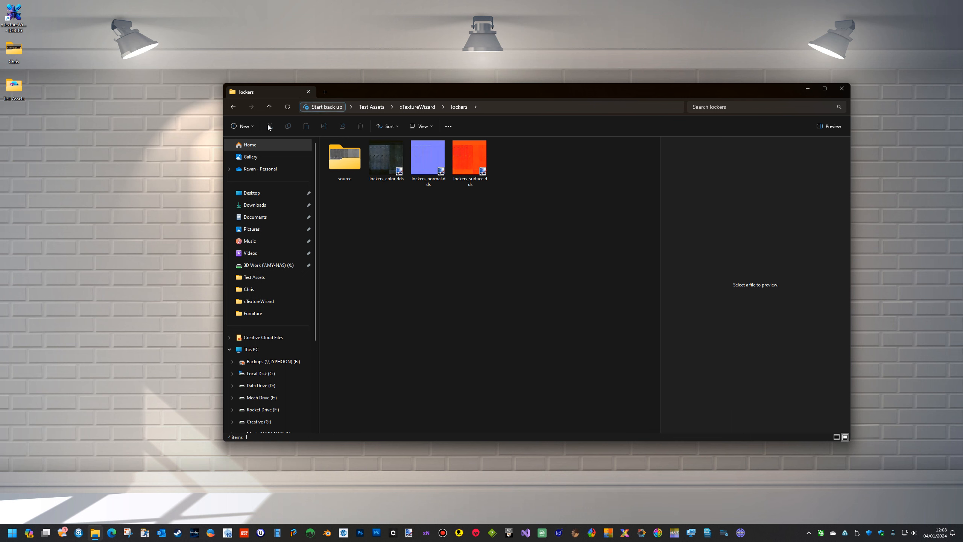
pyautogui.click(272, 110)
pyautogui.click(272, 110)
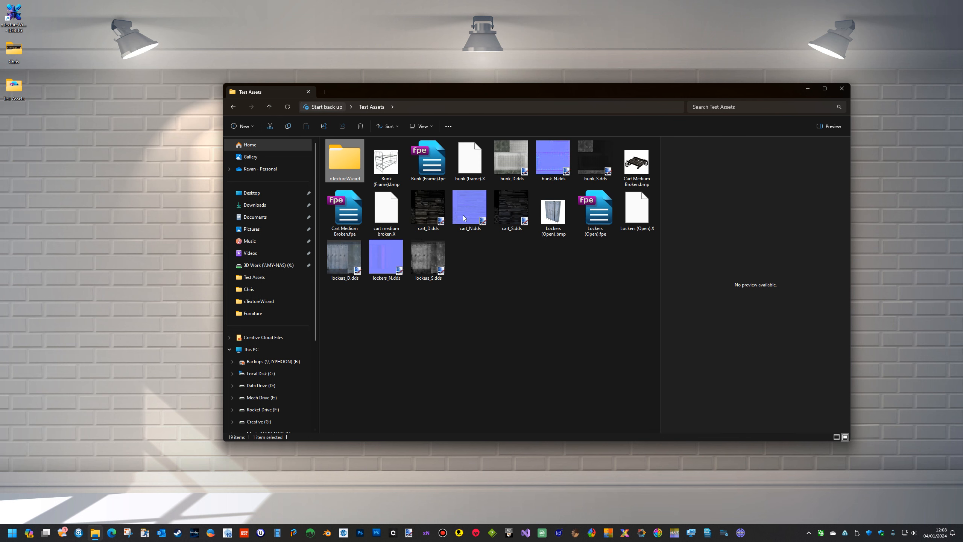
# Check the textured and effect entries in Lockers (Open).fpe and Cart Medium Broken.fpe, and close the files and folder window.
pyautogui.doubleClick(597, 230)
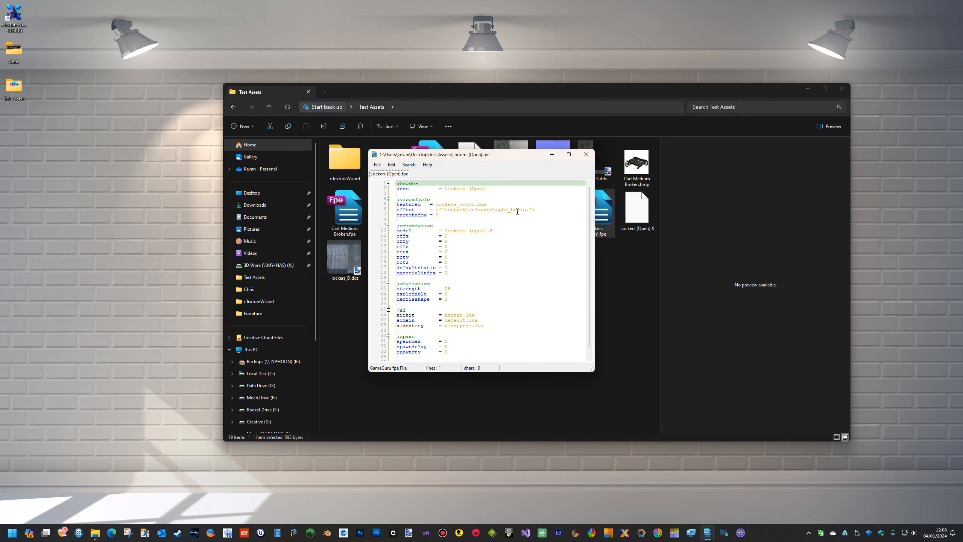
pyautogui.click(586, 154)
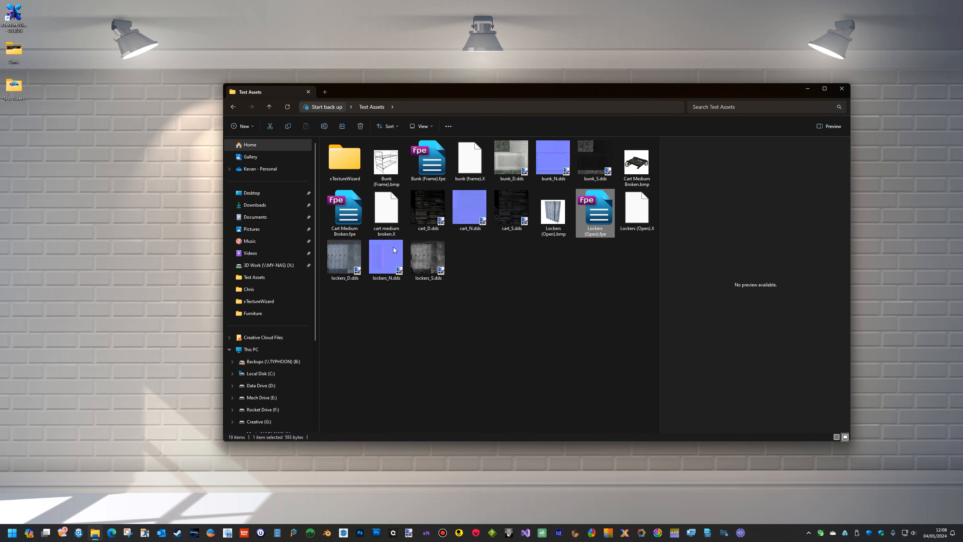
pyautogui.doubleClick(344, 211)
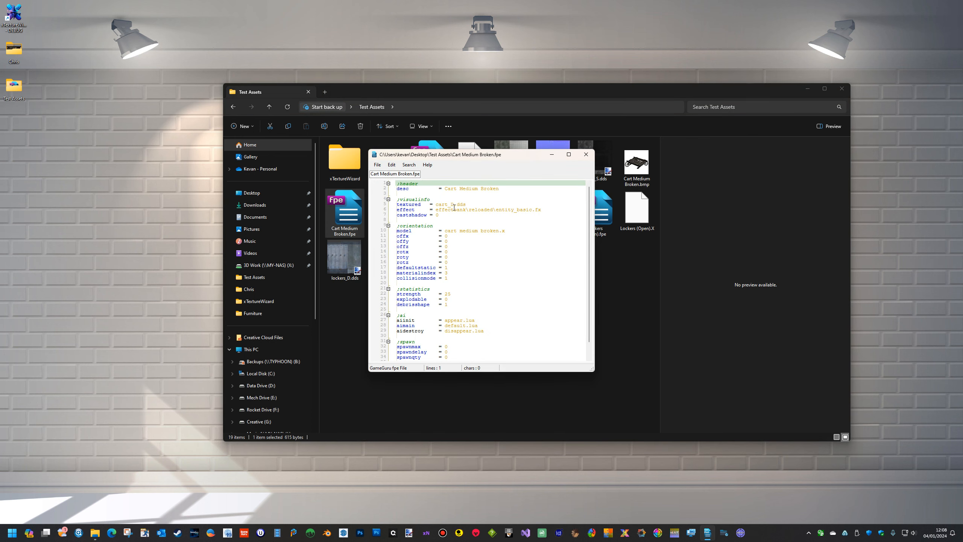
pyautogui.click(586, 154)
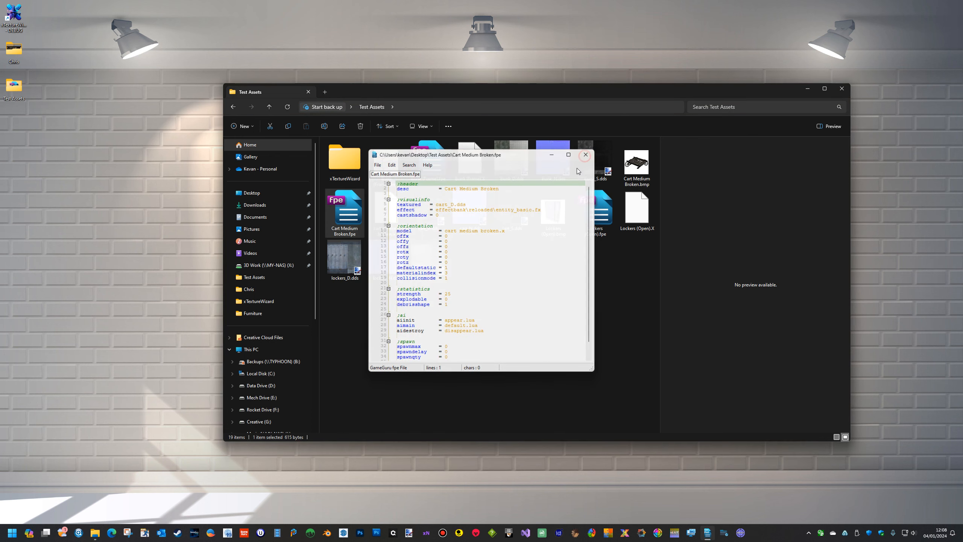
pyautogui.click(847, 92)
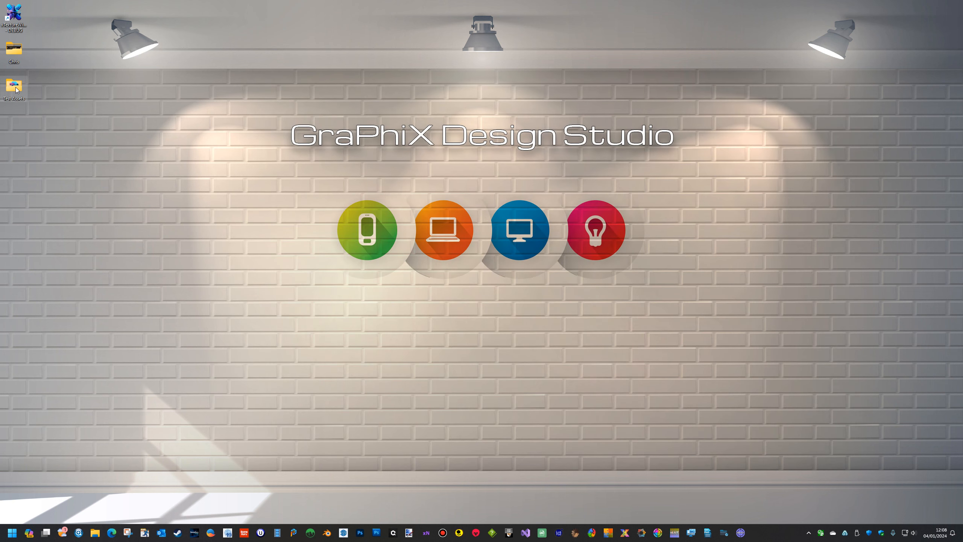
# Launch xTextureWizard, load cart_D.dds as the source image and open its texture adjustments.
pyautogui.doubleClick(18, 26)
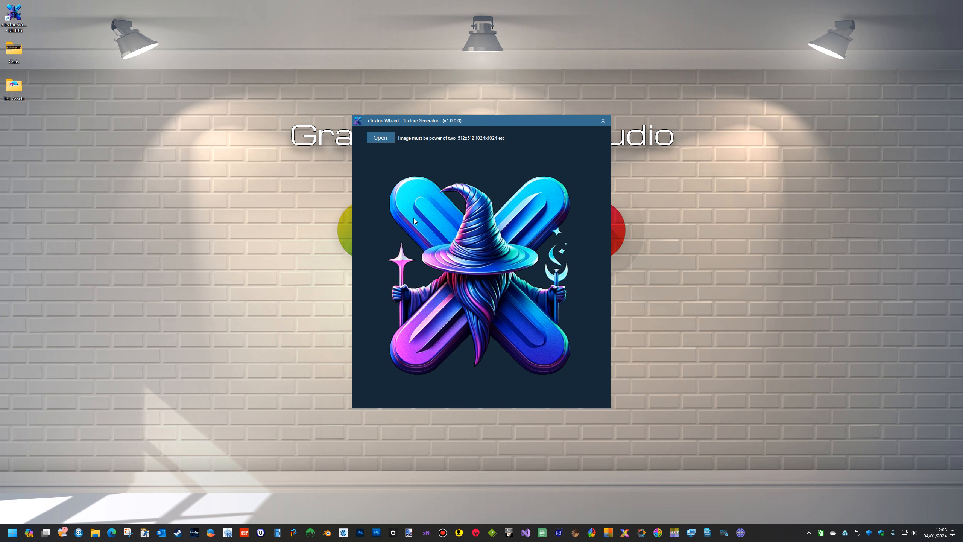
pyautogui.click(380, 138)
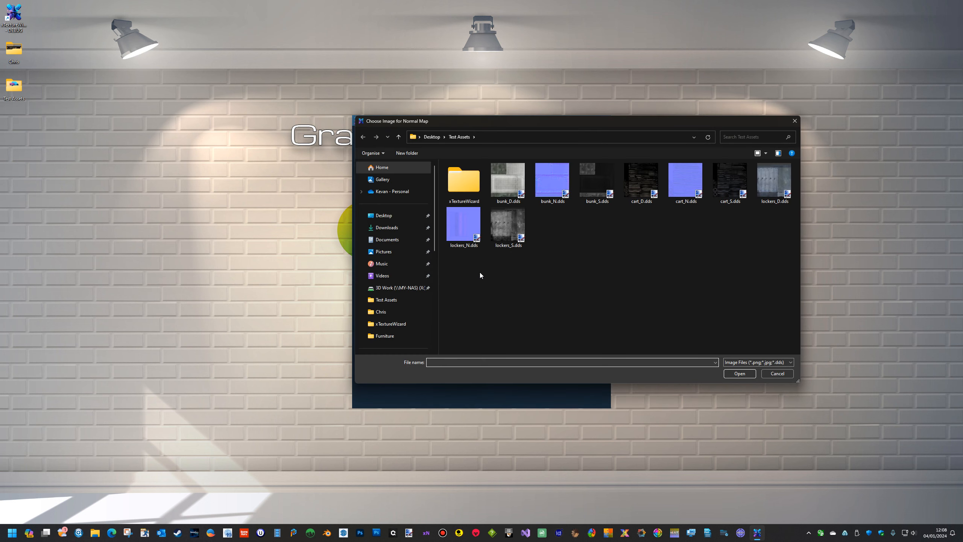
pyautogui.click(630, 196)
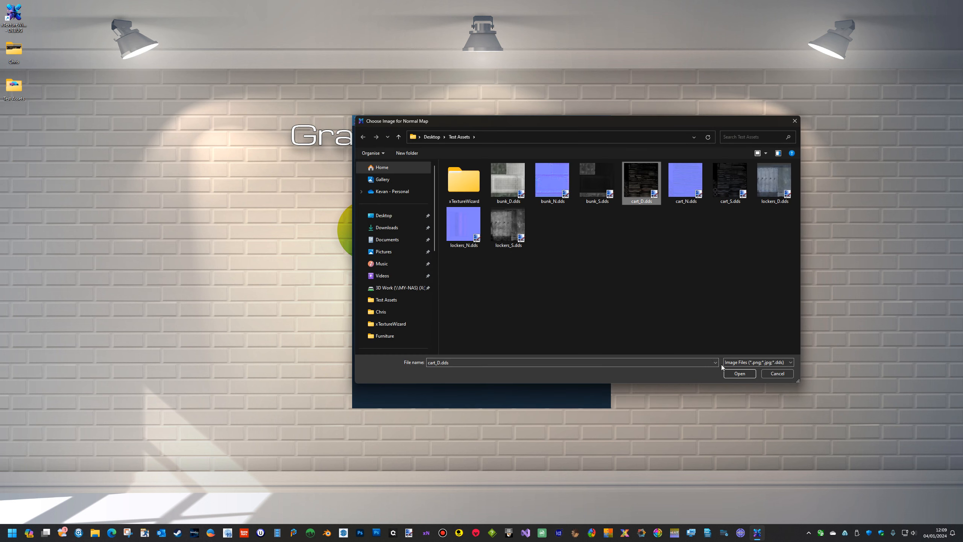
pyautogui.click(738, 373)
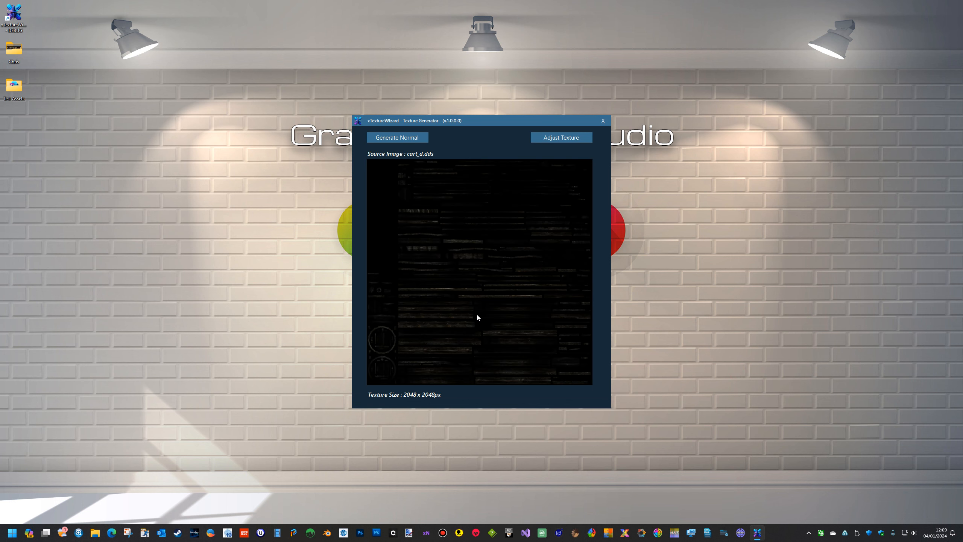
pyautogui.click(555, 140)
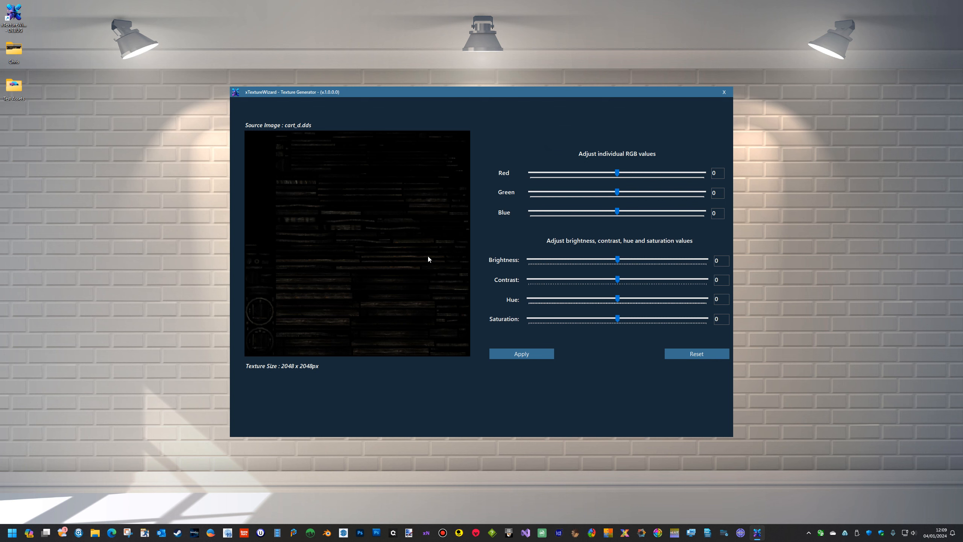
# Try a brightness of 29 on the cart texture and reset the adjustments.
pyautogui.moveTo(618, 259); pyautogui.dragTo(643, 261)
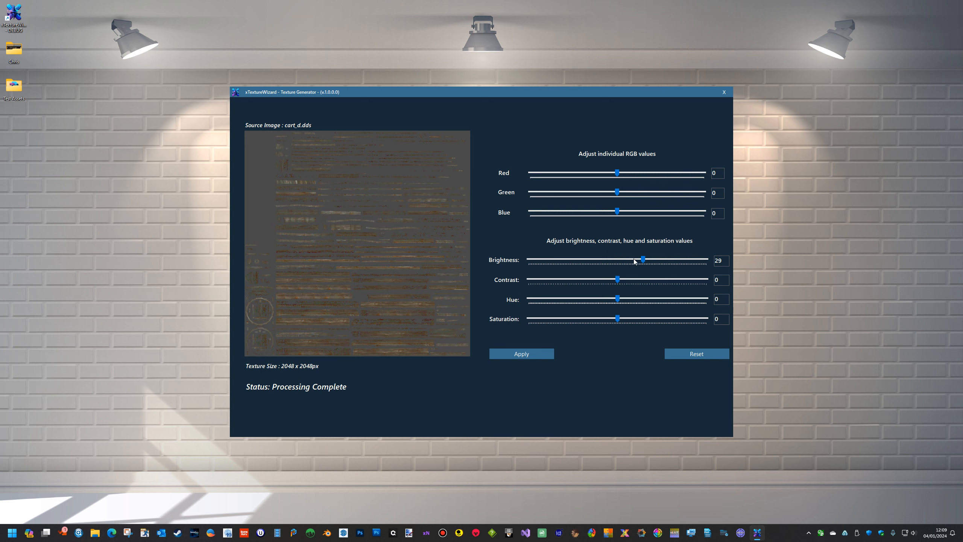
pyautogui.click(697, 354)
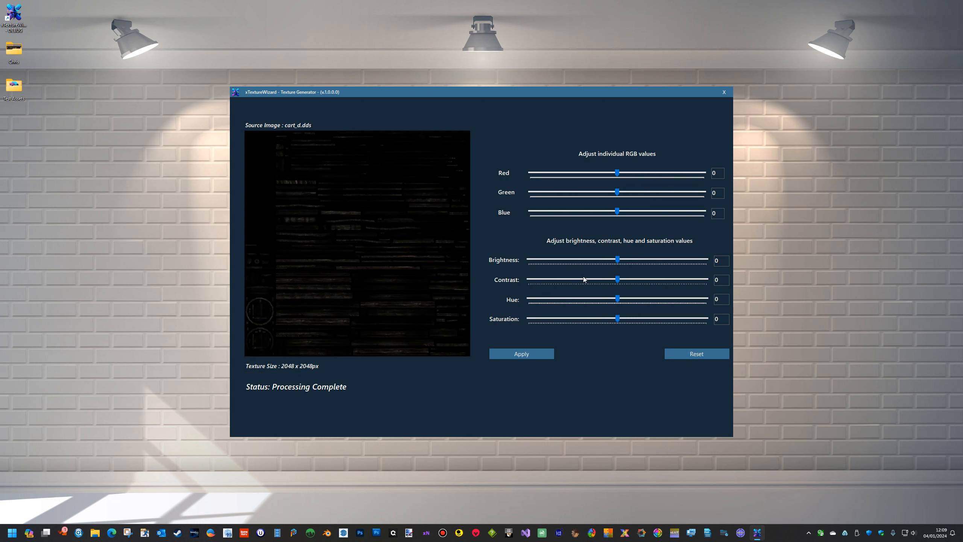
# Set the cart texture's brightness to 29 and contrast to 46, and apply the adjustments.
pyautogui.moveTo(617, 279); pyautogui.dragTo(710, 280)
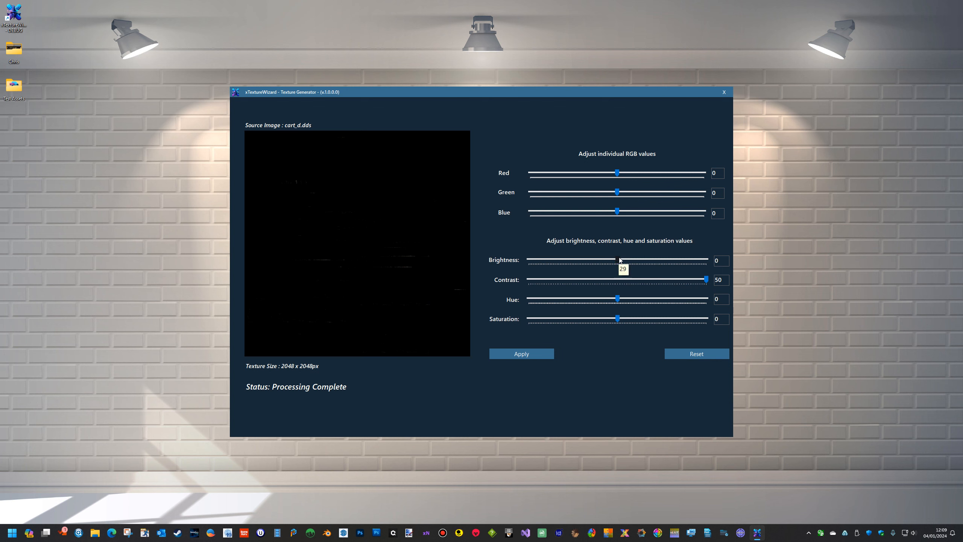
pyautogui.moveTo(618, 260); pyautogui.dragTo(630, 261)
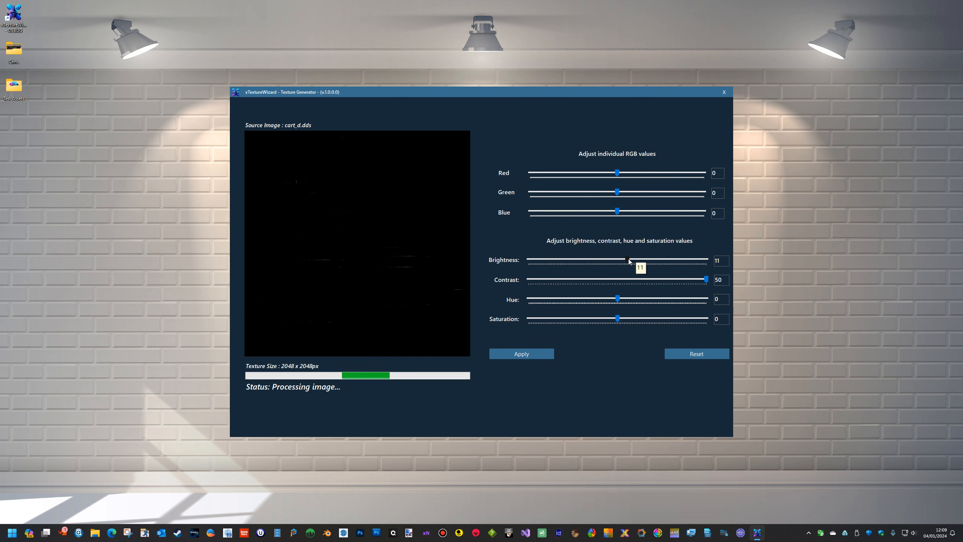
pyautogui.moveTo(626, 261); pyautogui.dragTo(635, 261)
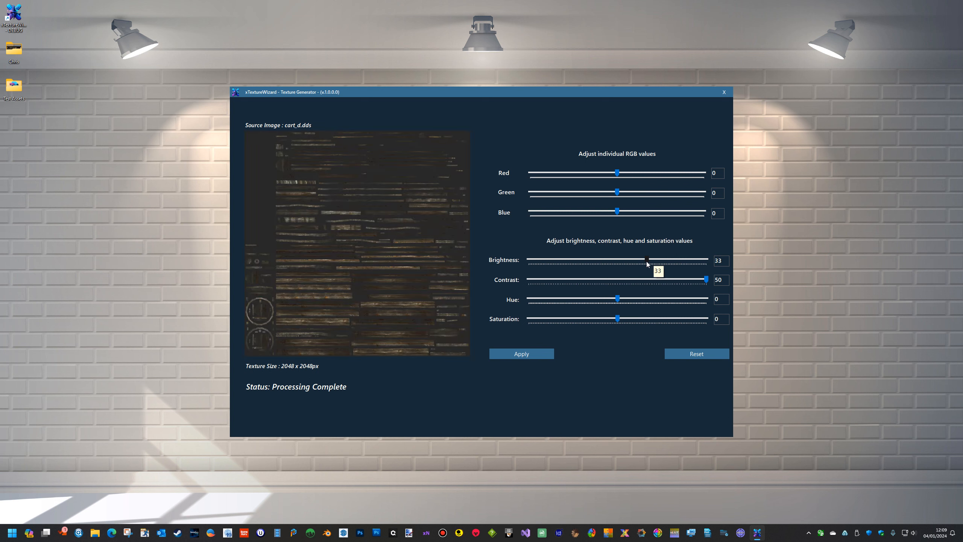
pyautogui.moveTo(647, 262); pyautogui.dragTo(643, 260)
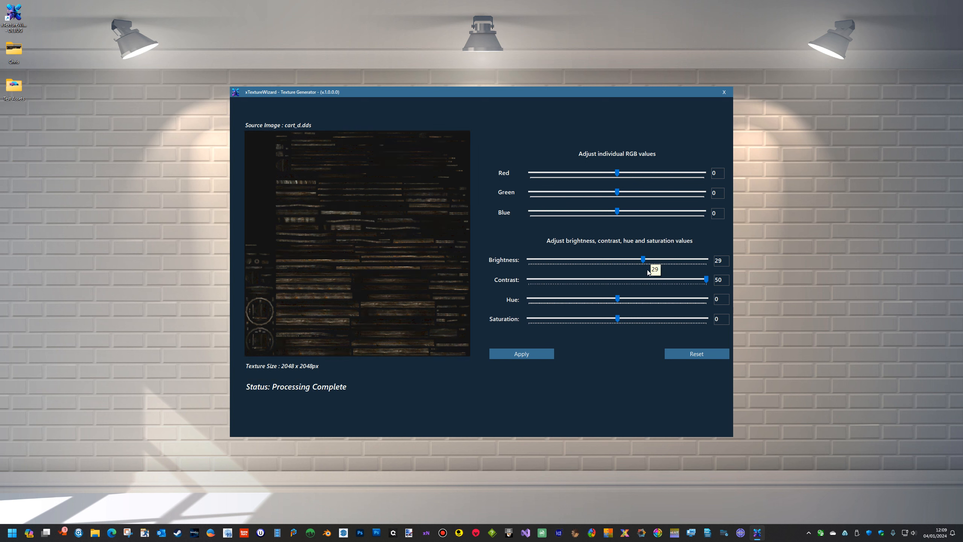
pyautogui.moveTo(706, 280); pyautogui.dragTo(699, 282)
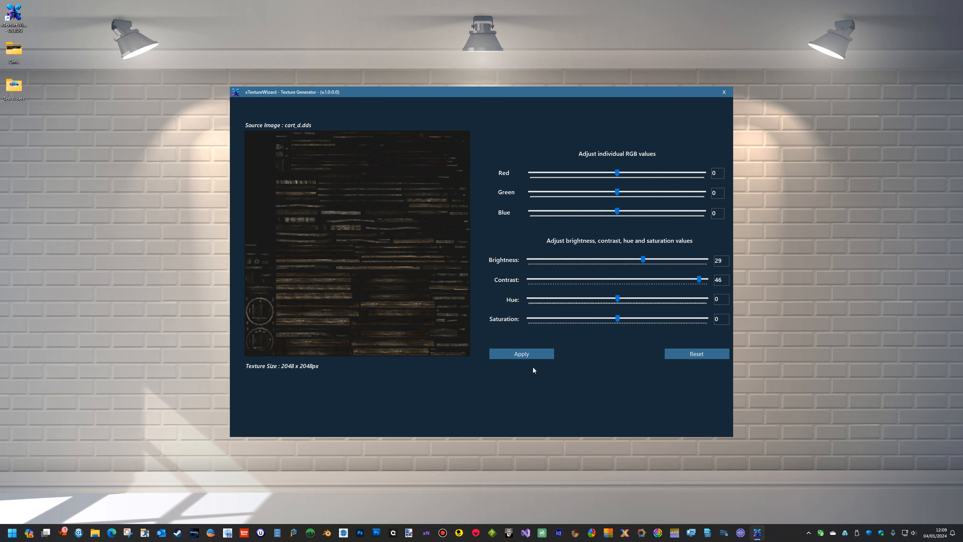
pyautogui.click(528, 354)
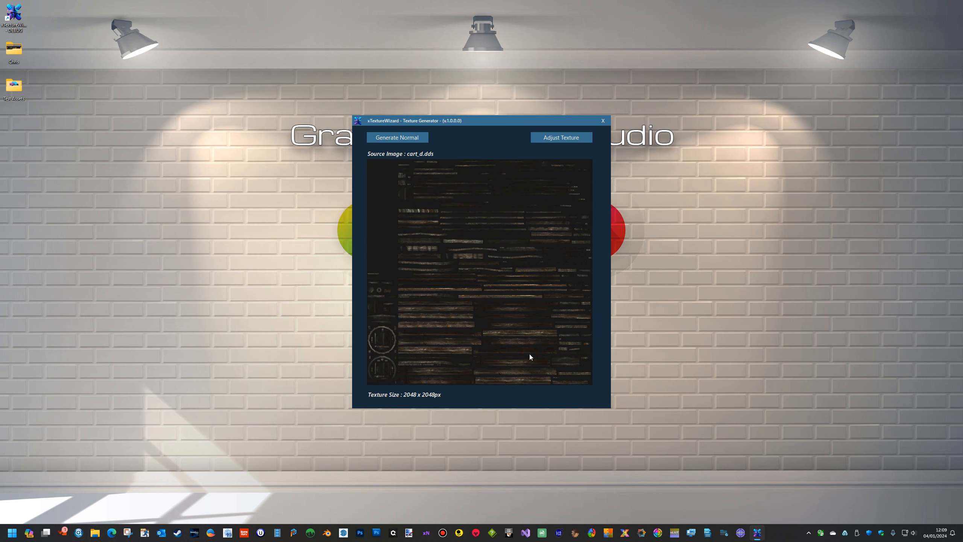
# Generate the cart's normal map with an intensity of 0.3% and an angularity of 25%.
pyautogui.click(396, 139)
pyautogui.click(466, 294)
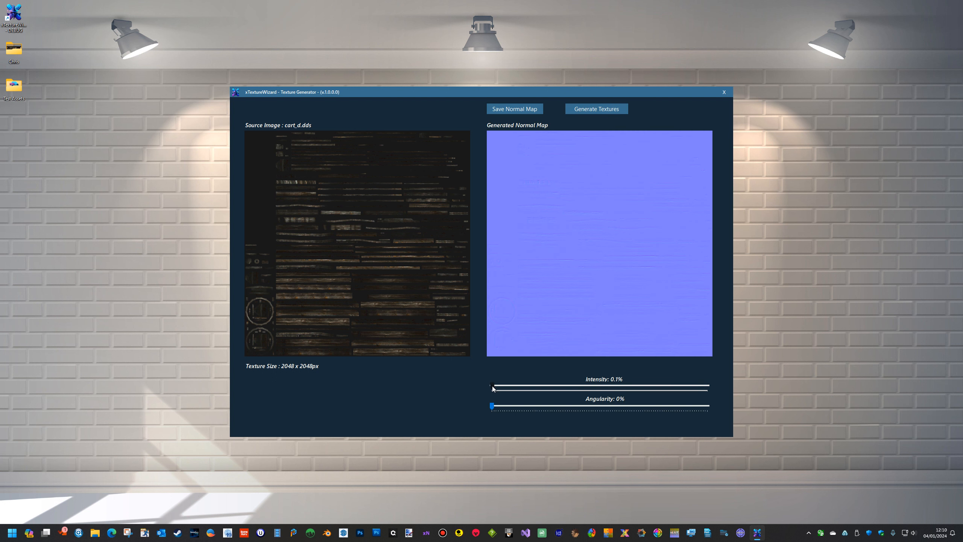
pyautogui.moveTo(492, 385); pyautogui.dragTo(494, 387)
pyautogui.moveTo(494, 389); pyautogui.dragTo(493, 389)
pyautogui.moveTo(493, 406); pyautogui.dragTo(546, 410)
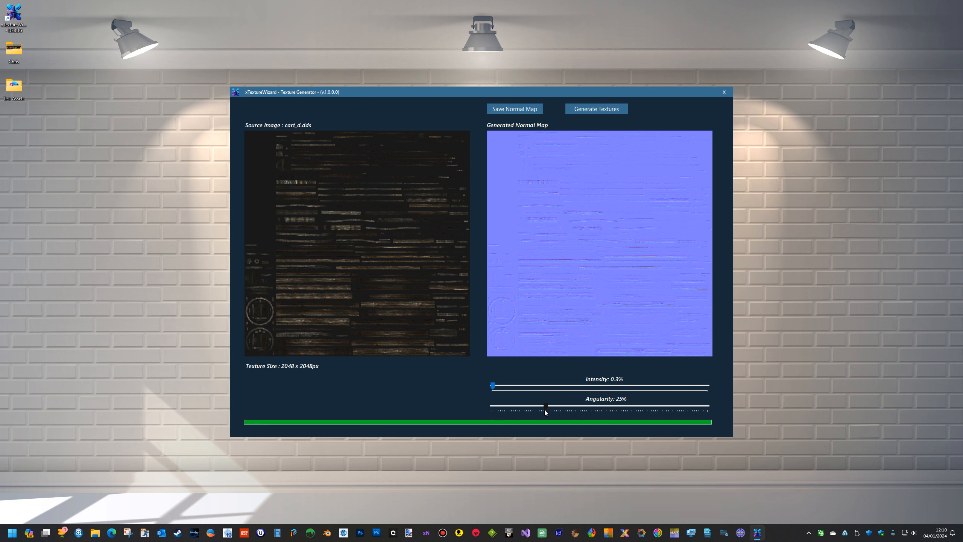
# Generate the remaining cart texture maps and set the AO map's bias to 0.87%.
pyautogui.click(600, 112)
pyautogui.click(484, 293)
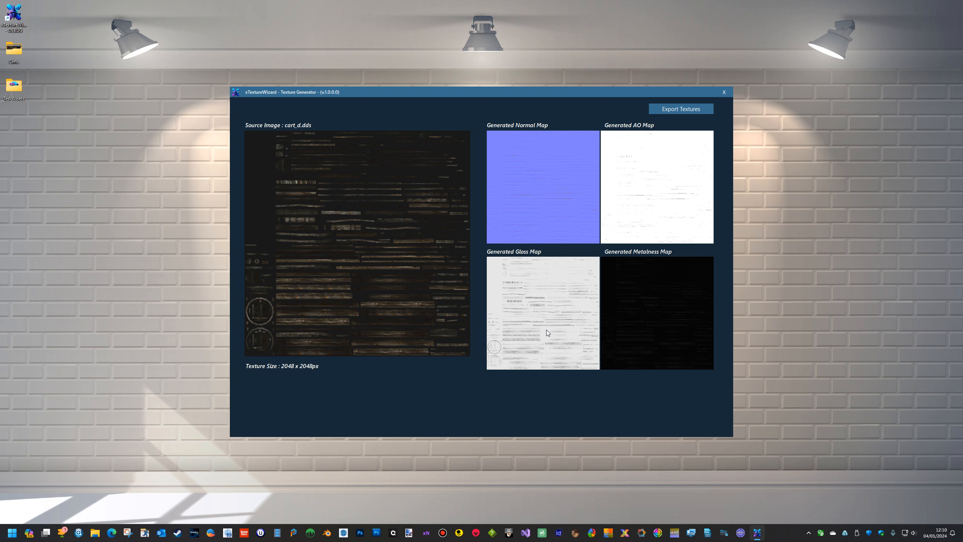
pyautogui.click(642, 218)
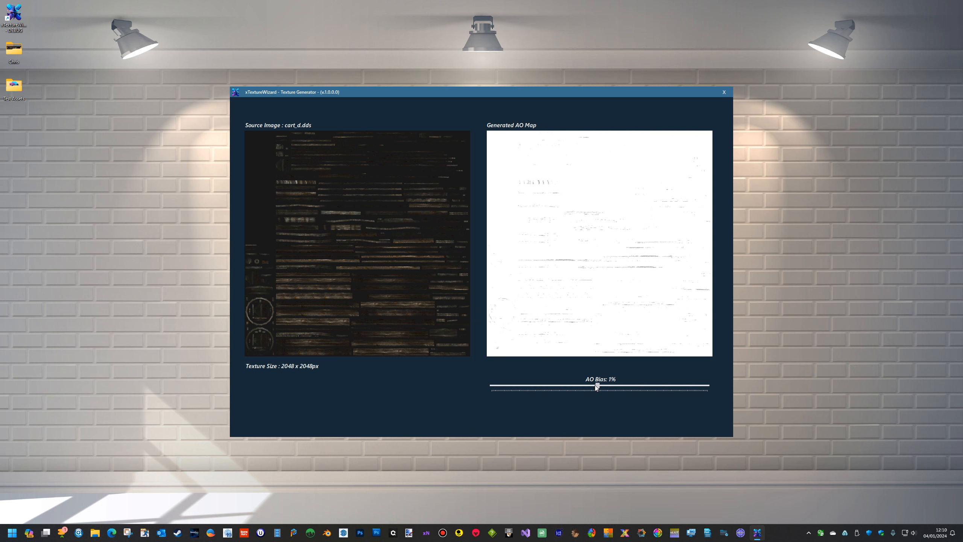
pyautogui.moveTo(593, 385); pyautogui.dragTo(592, 386)
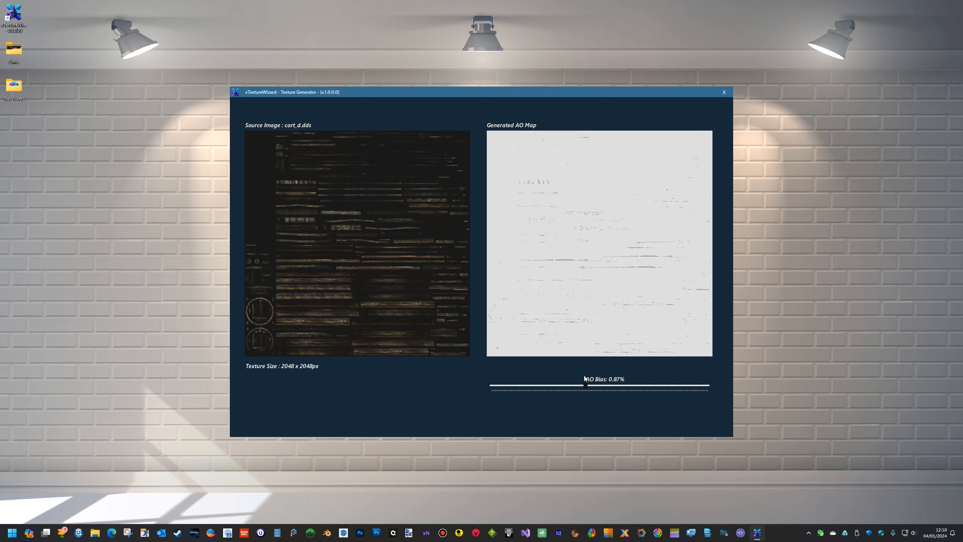
pyautogui.click(593, 269)
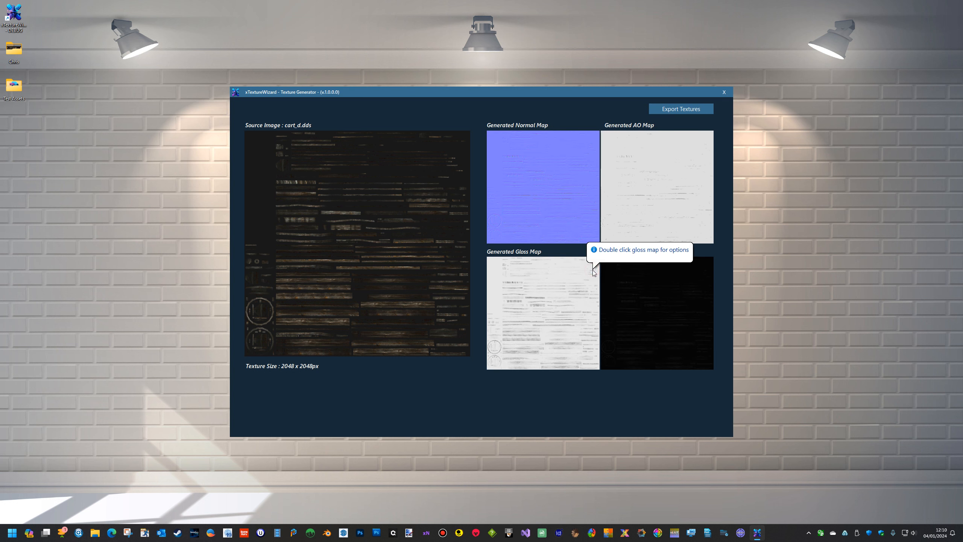
# Lower the metalness map's metal bias slightly towards Dull Metal and return to the generated maps.
pyautogui.doubleClick(626, 306)
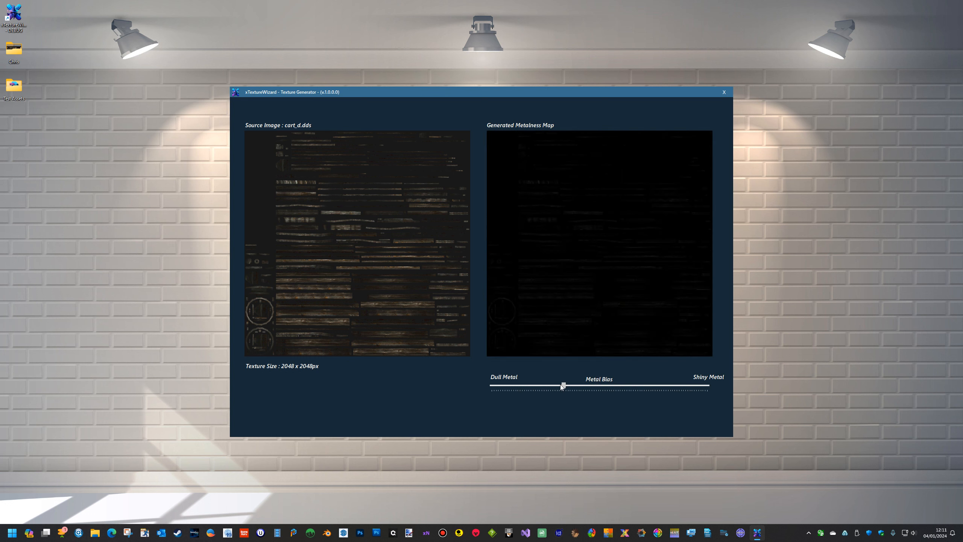
pyautogui.moveTo(562, 386); pyautogui.dragTo(552, 386)
pyautogui.click(585, 270)
# Set the gloss map's matte bias to +8% towards Rough and export the cart textures.
pyautogui.doubleClick(562, 313)
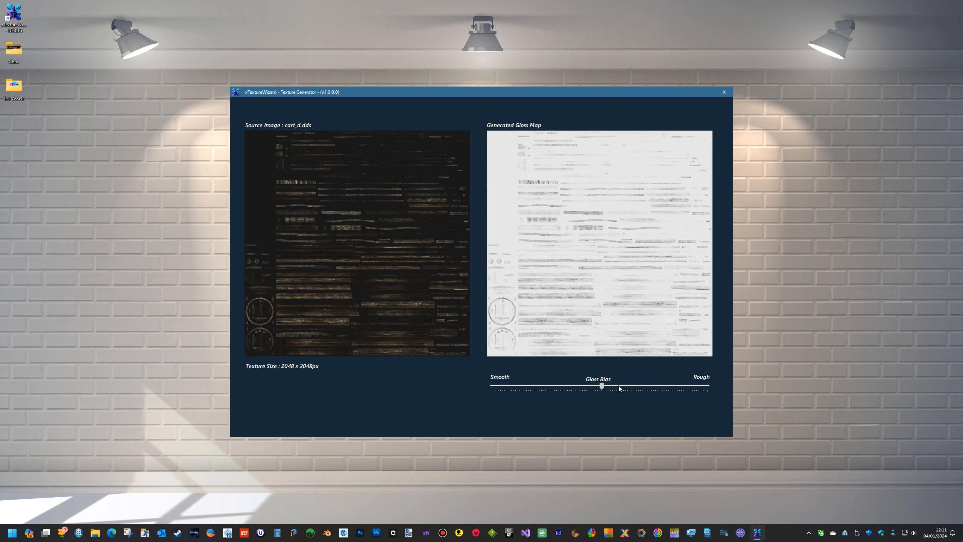
pyautogui.moveTo(632, 385); pyautogui.dragTo(626, 386)
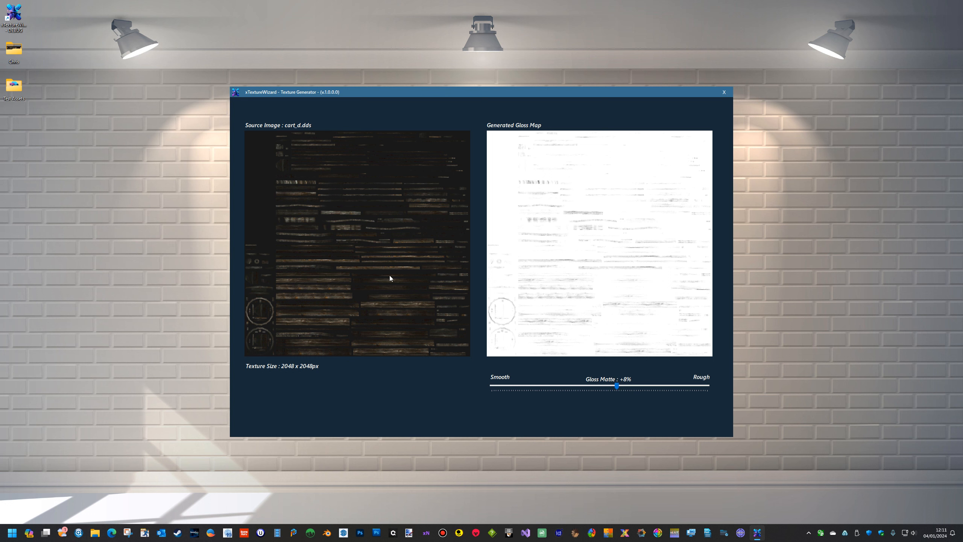
pyautogui.click(623, 254)
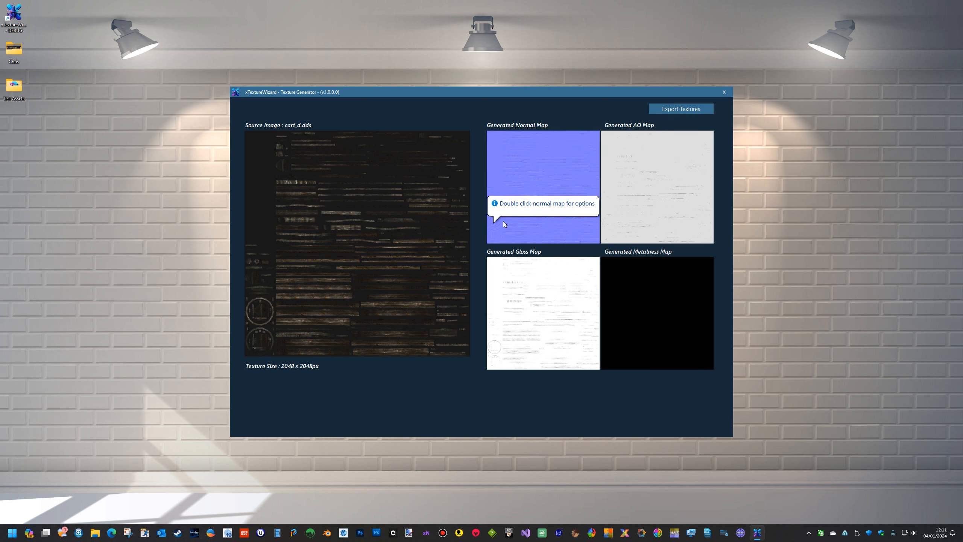
pyautogui.click(680, 108)
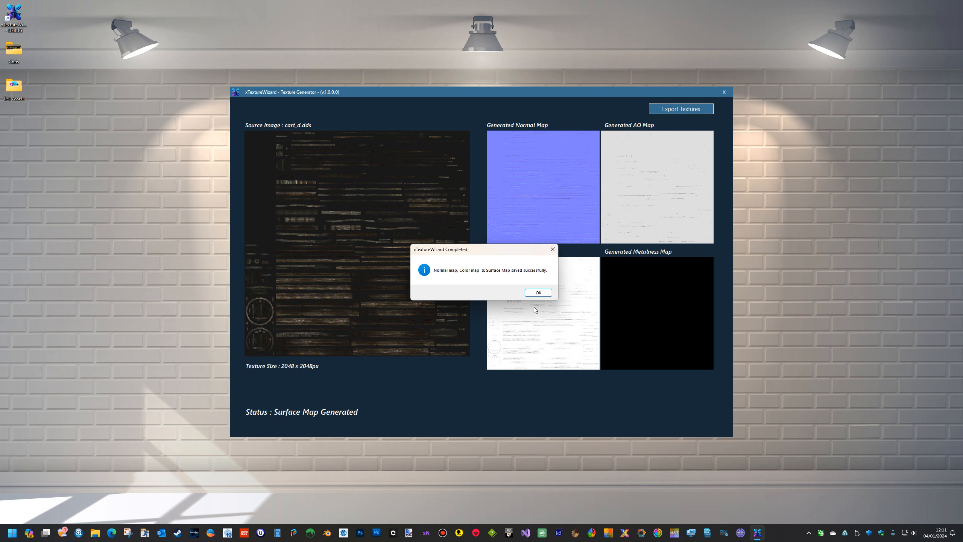
pyautogui.click(538, 292)
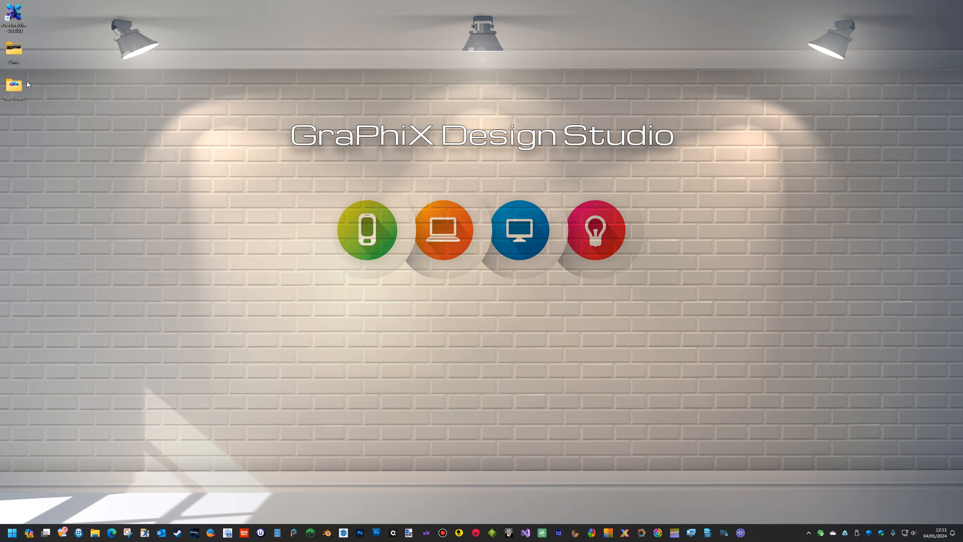
# Check the exported files in the xTextureWizard cart folder and the textured and effect entries in Cart Medium Broken.fpe, and close the file.
pyautogui.doubleClick(28, 84)
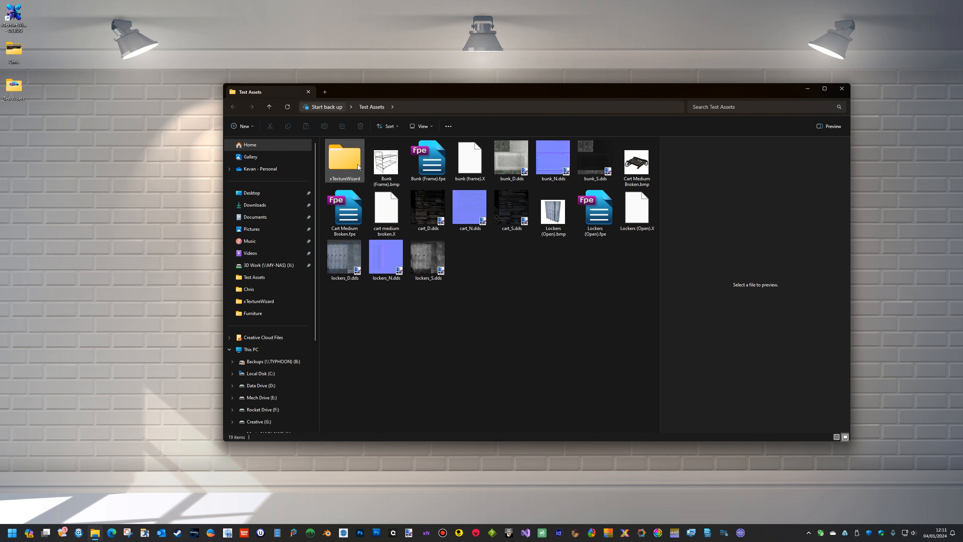
pyautogui.doubleClick(357, 164)
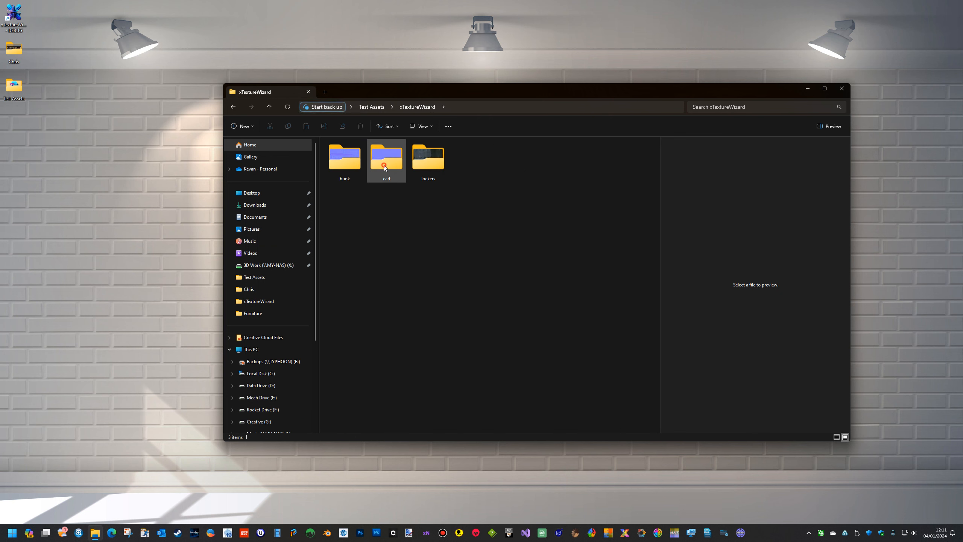
pyautogui.doubleClick(384, 167)
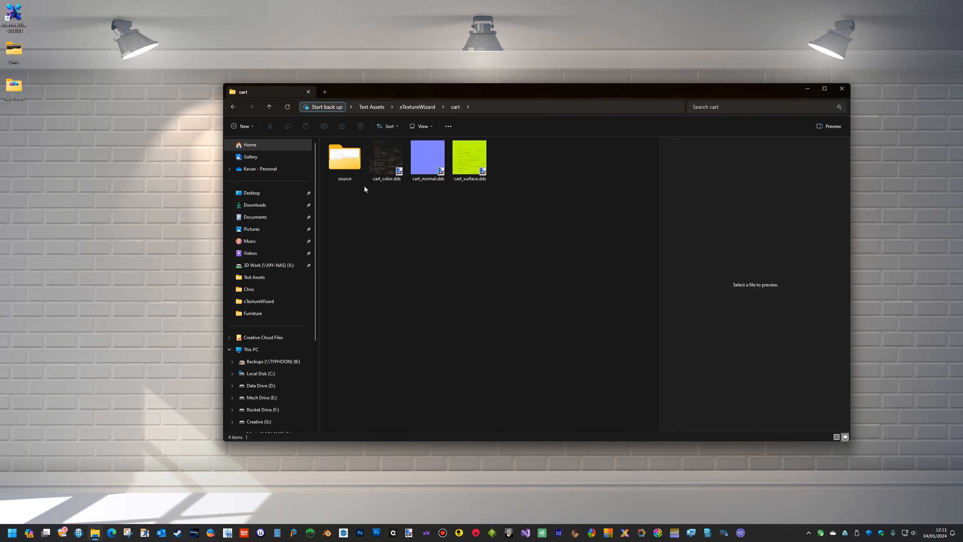
pyautogui.click(271, 109)
pyautogui.click(271, 109)
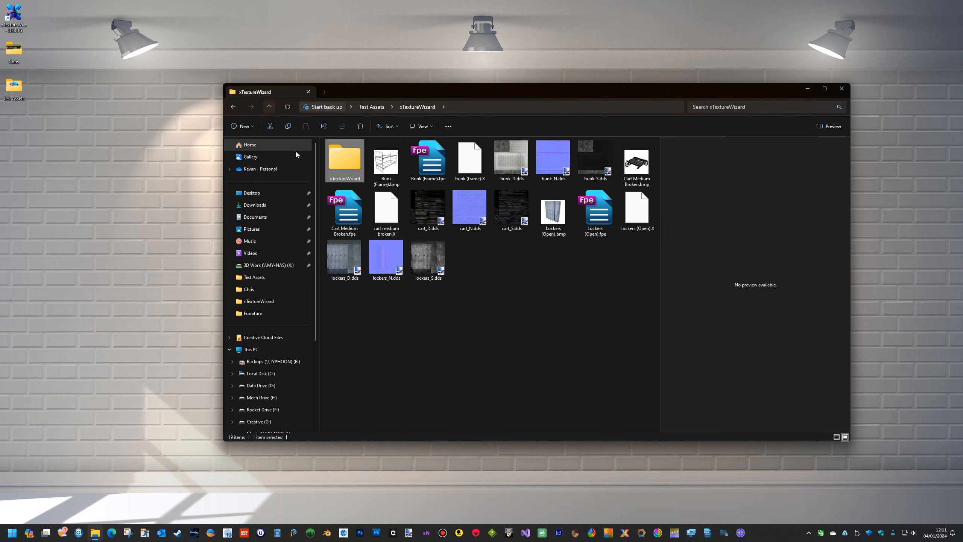
pyautogui.doubleClick(342, 220)
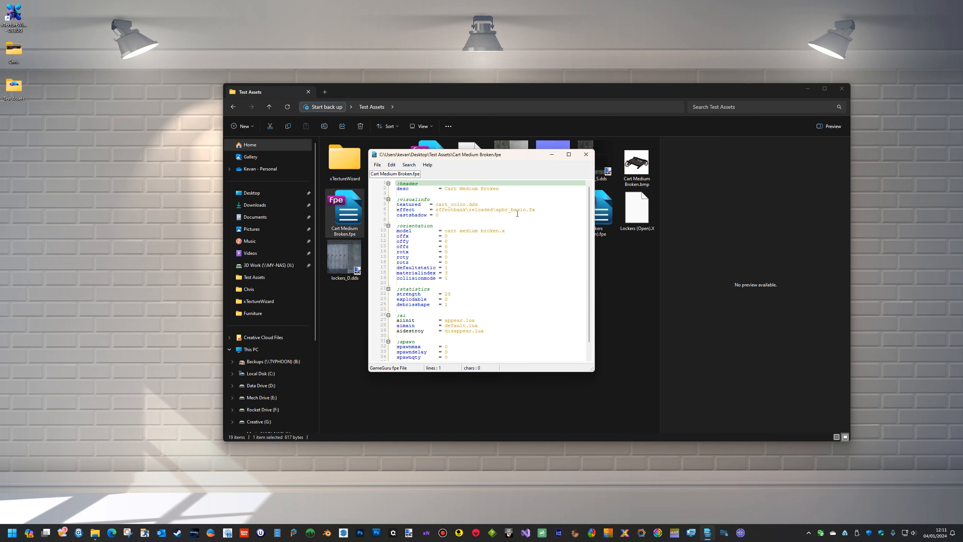
pyautogui.click(586, 154)
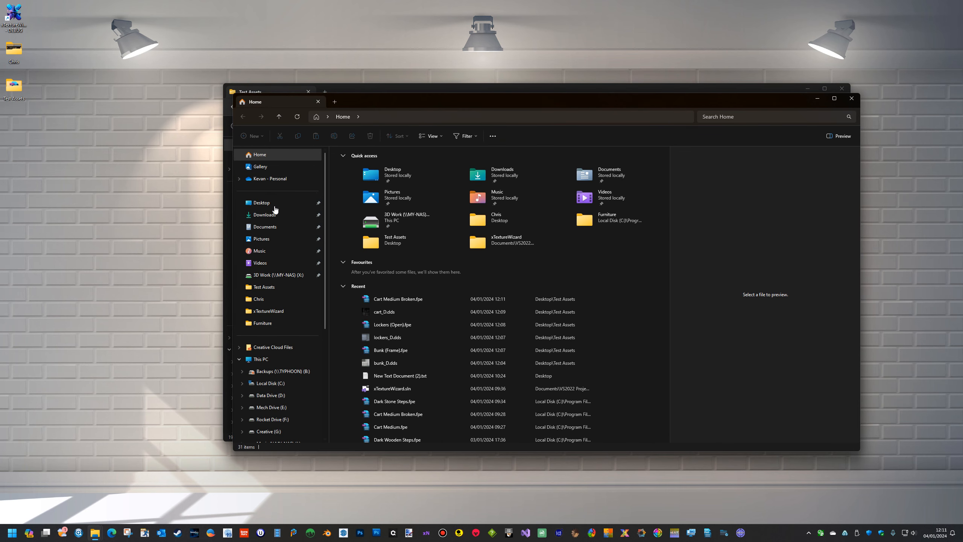
# Open Documents\GameGuruApps\GameGuruMAX\Files\entitybank\User\Graphix in a second folder window and move it clear of the Test Assets files.
pyautogui.click(265, 226)
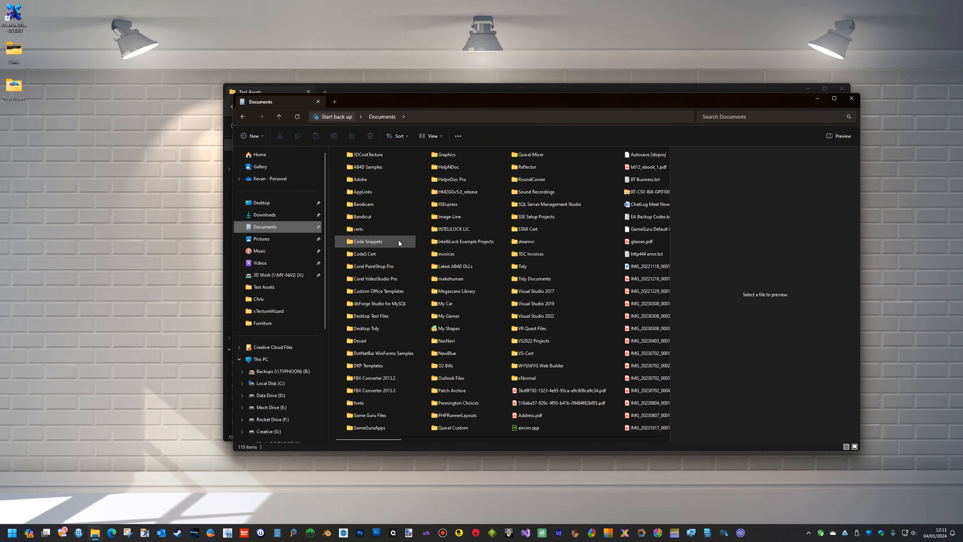
pyautogui.doubleClick(375, 428)
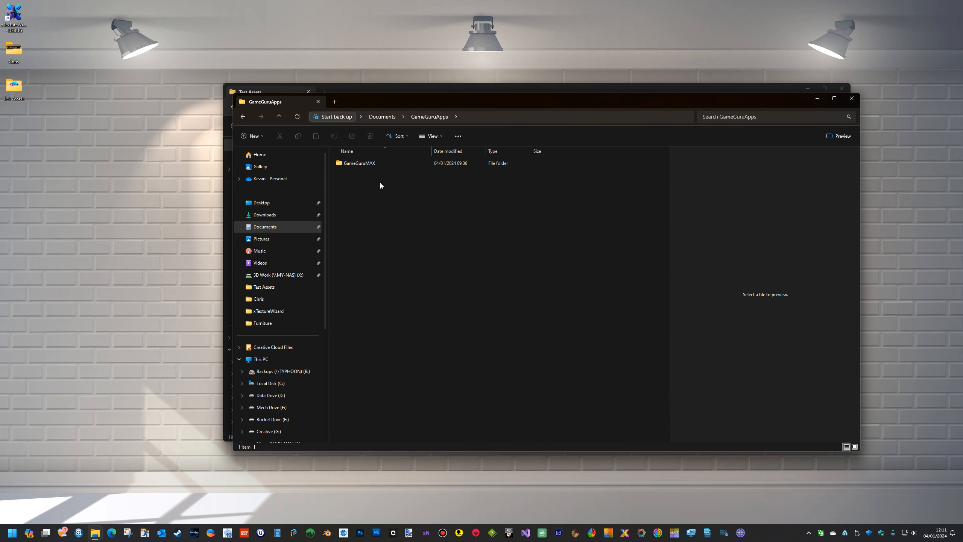
pyautogui.doubleClick(358, 163)
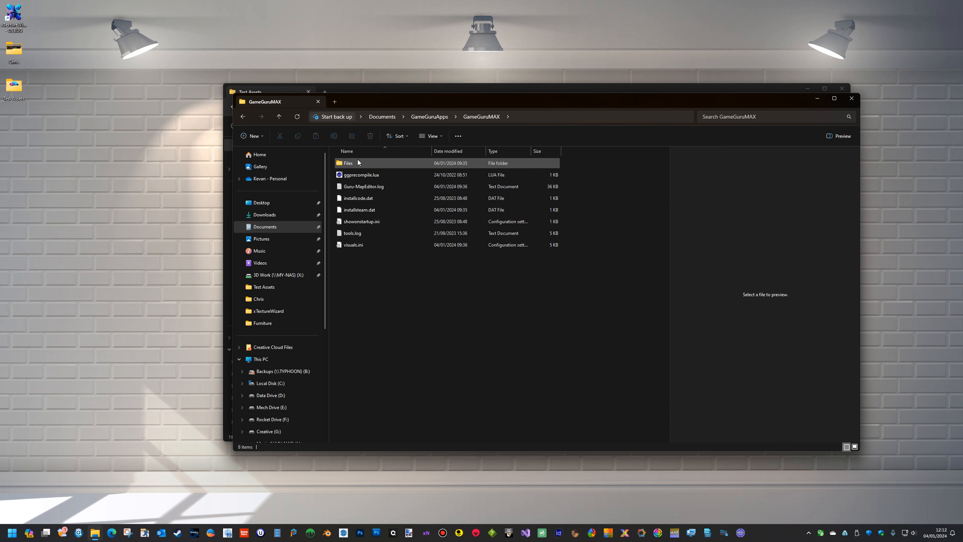
pyautogui.doubleClick(358, 163)
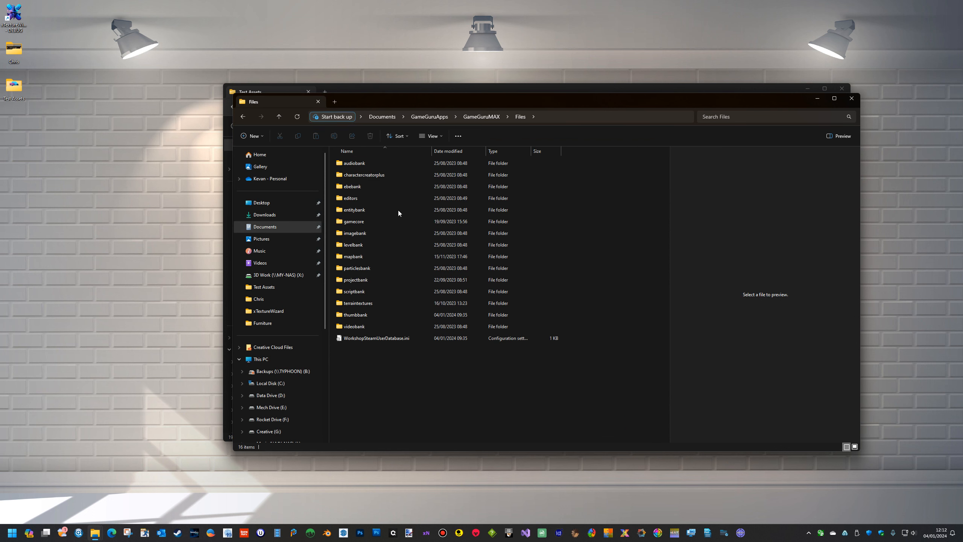
pyautogui.doubleClick(363, 210)
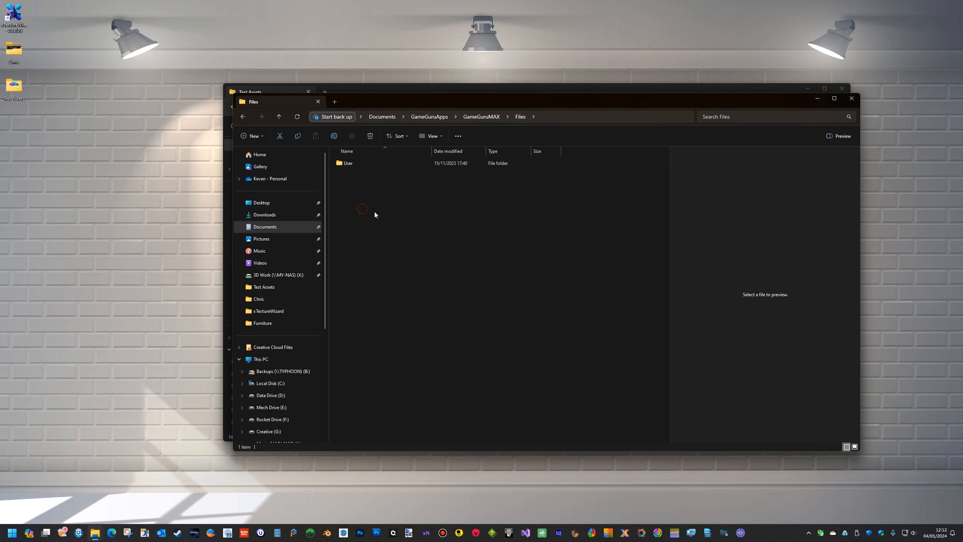
pyautogui.doubleClick(348, 163)
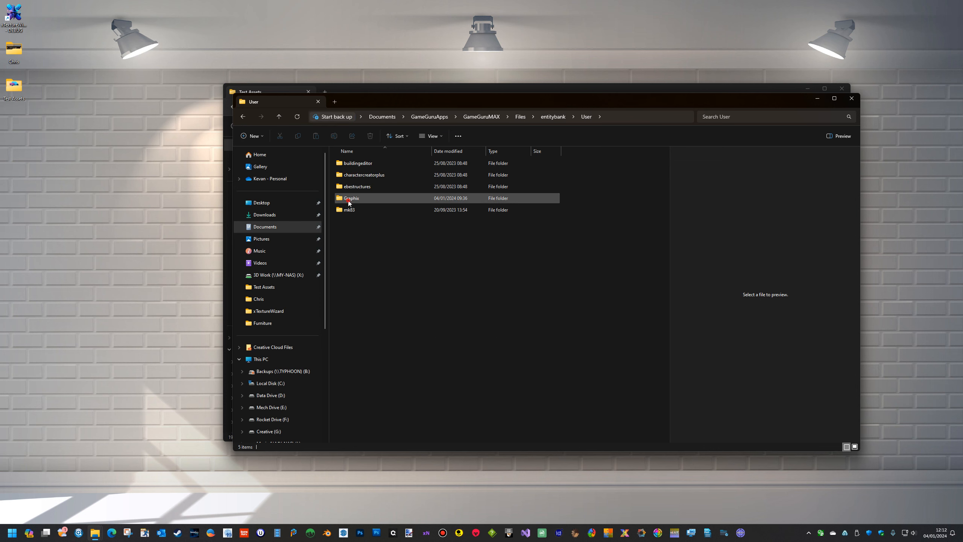
pyautogui.doubleClick(349, 202)
pyautogui.moveTo(475, 100); pyautogui.dragTo(438, 269)
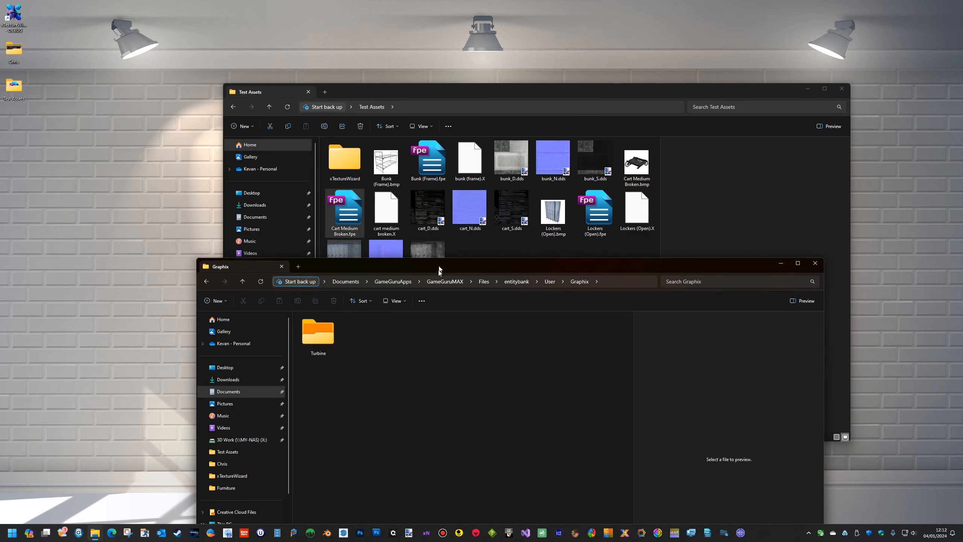
# Copy the bunk, cart and lockers folders from Test Assets\xTextureWizard into the Graphix folder.
pyautogui.doubleClick(358, 163)
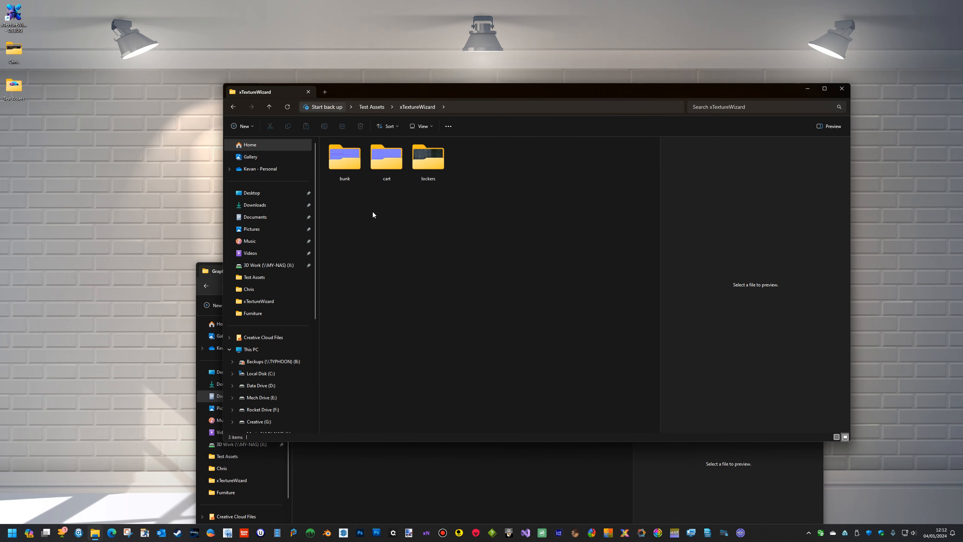
pyautogui.click(419, 513)
pyautogui.moveTo(440, 198); pyautogui.dragTo(425, 489)
pyautogui.click(454, 457)
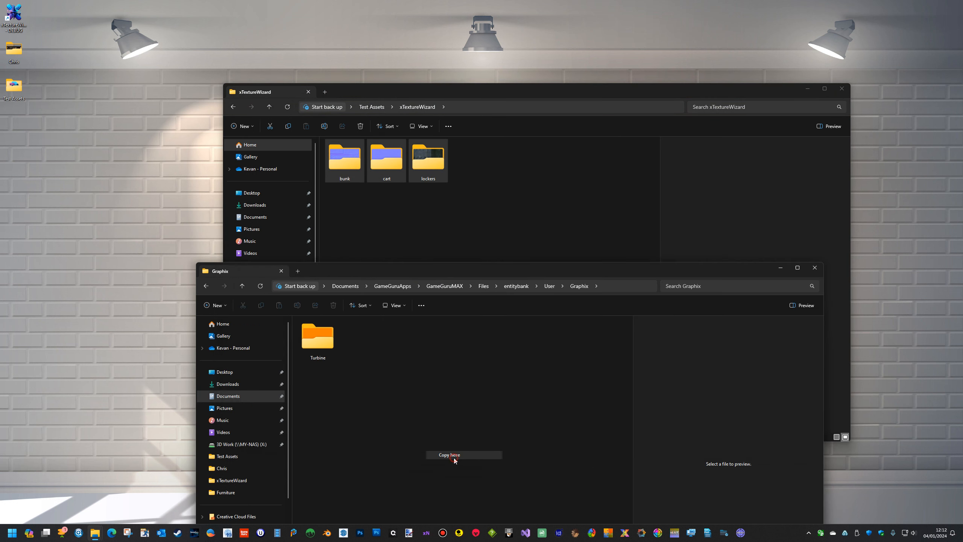
# Delete the source subfolder from each of the bunk, cart and lockers folders in Graphix.
pyautogui.doubleClick(349, 334)
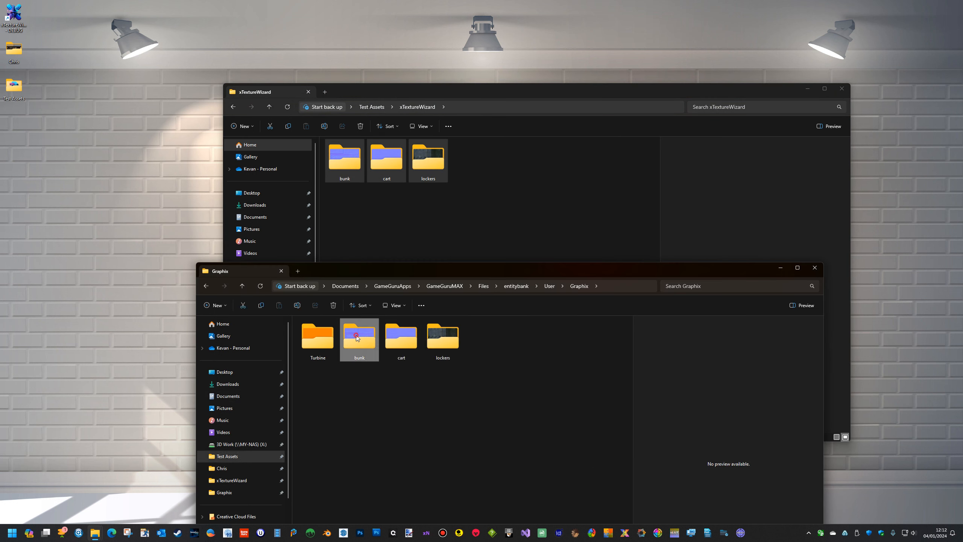
pyautogui.rightClick(310, 345)
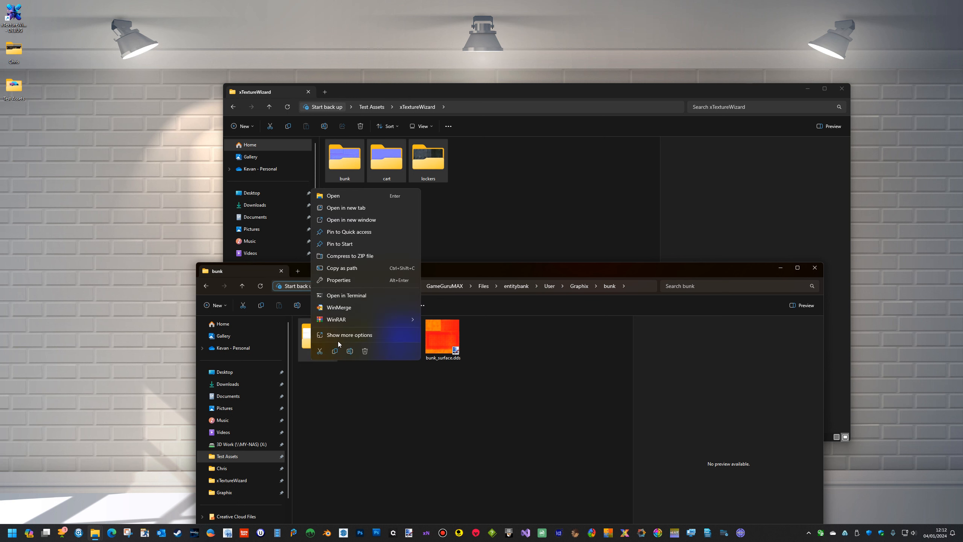
pyautogui.click(365, 352)
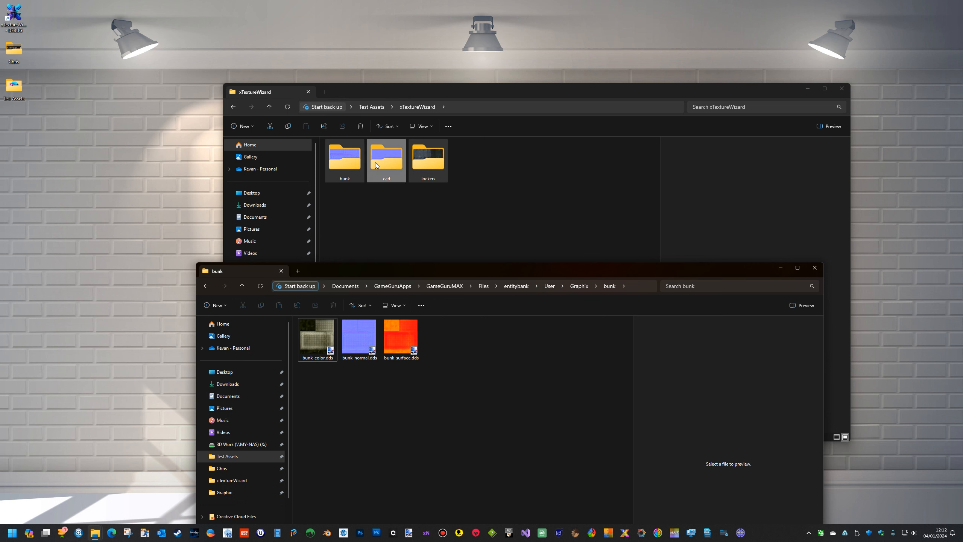
pyautogui.click(245, 290)
pyautogui.doubleClick(357, 345)
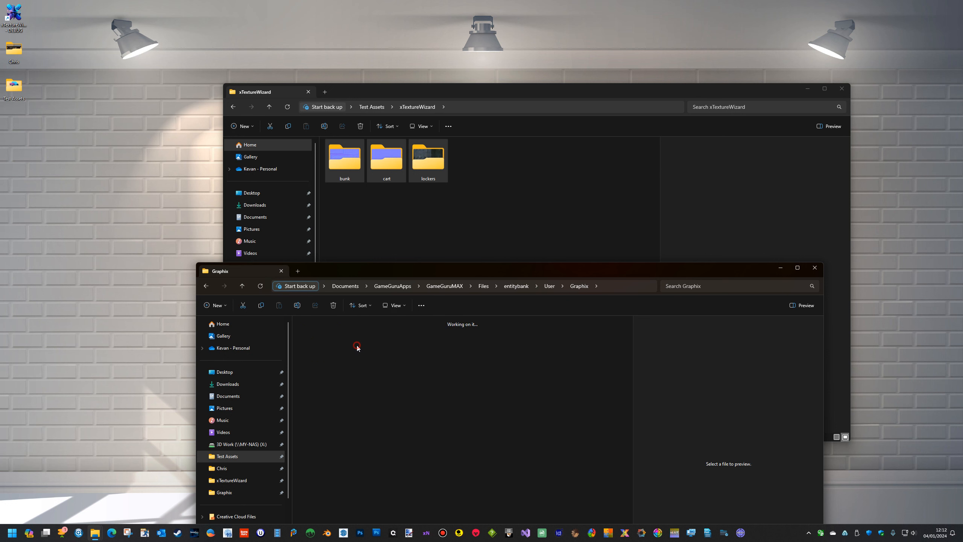
pyautogui.rightClick(317, 339)
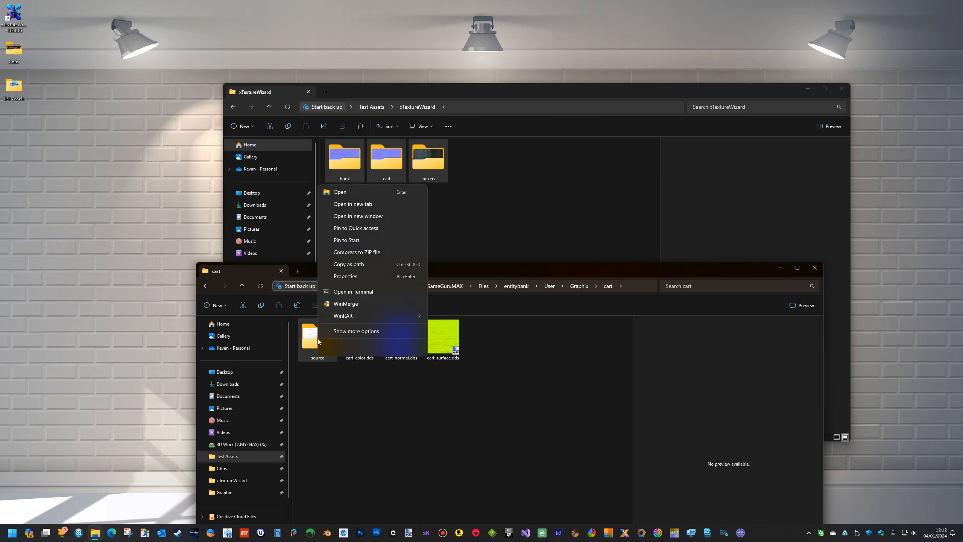
pyautogui.click(373, 350)
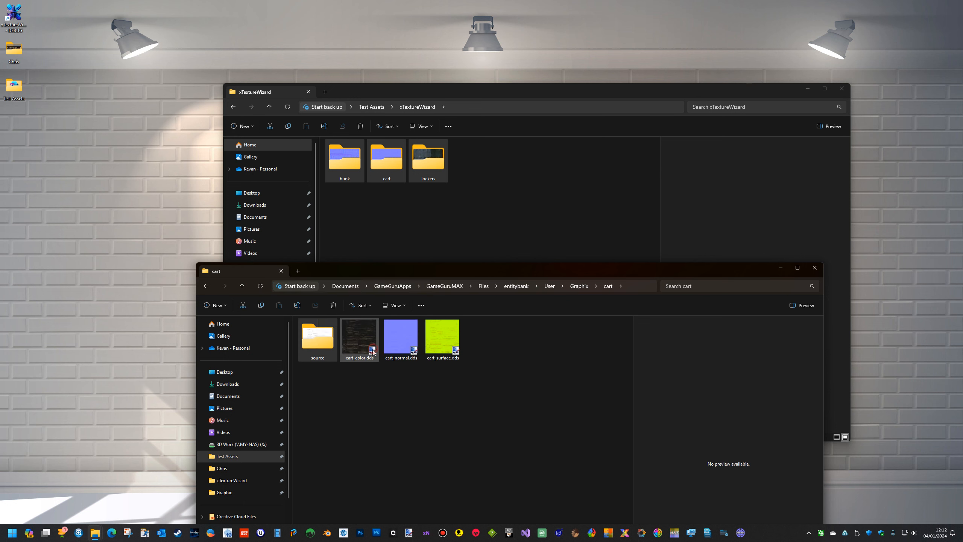
pyautogui.click(243, 287)
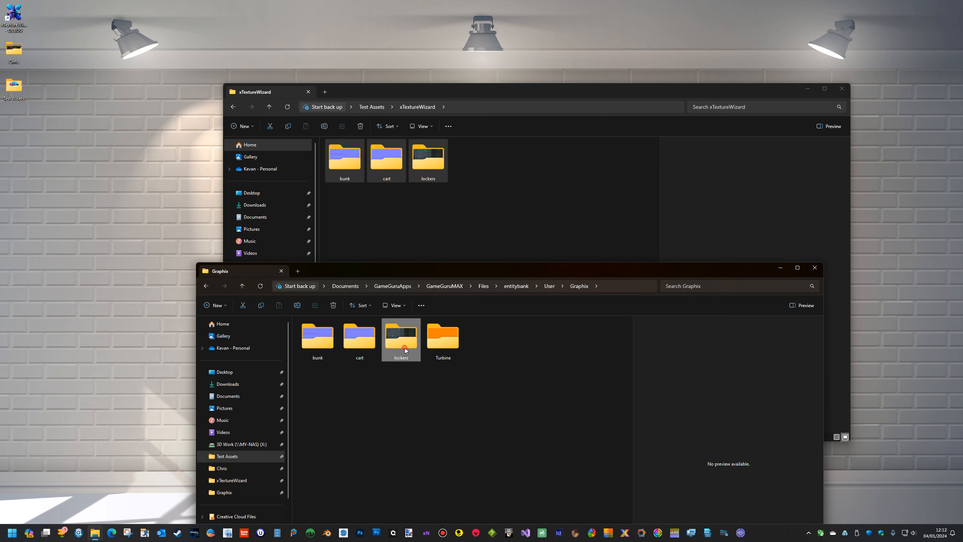
pyautogui.doubleClick(401, 355)
pyautogui.rightClick(315, 345)
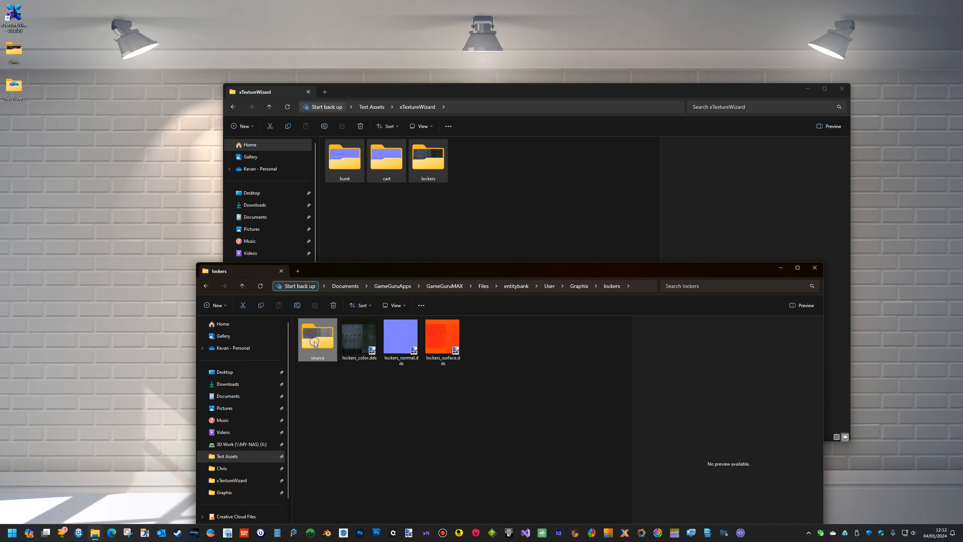
pyautogui.click(371, 352)
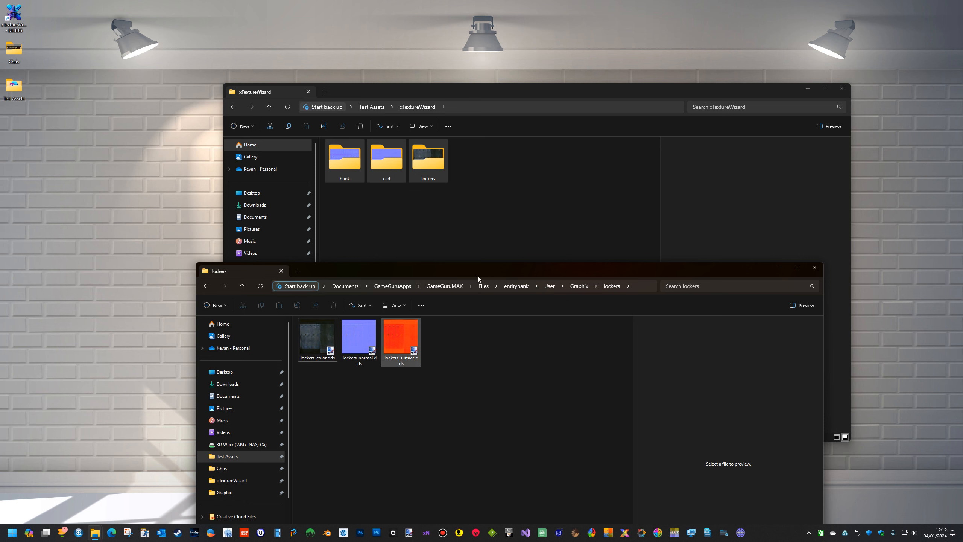
# Copy Bunk (Frame).bmp, Bunk (Frame).fpe and bunk (frame).X from Test Assets into the Graphix bunk folder.
pyautogui.click(270, 108)
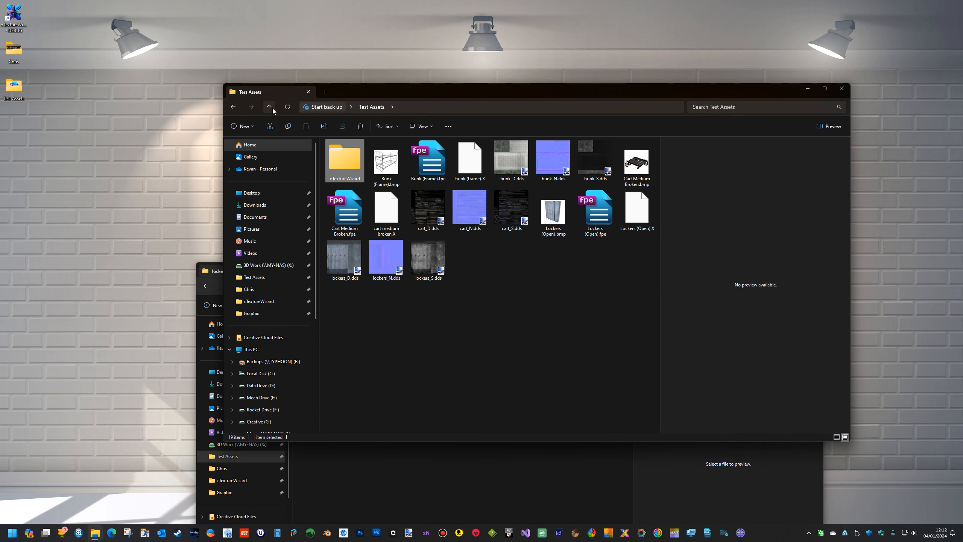
pyautogui.click(393, 172)
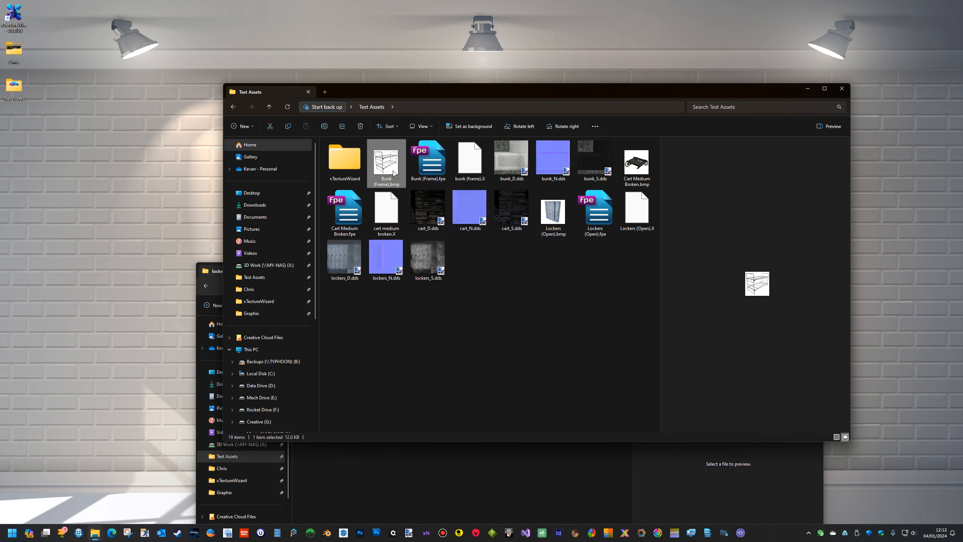
pyautogui.keyDown('ctrl'); pyautogui.click(435, 169); pyautogui.keyUp('ctrl')
pyautogui.keyDown('ctrl'); pyautogui.click(468, 165); pyautogui.keyUp('ctrl')
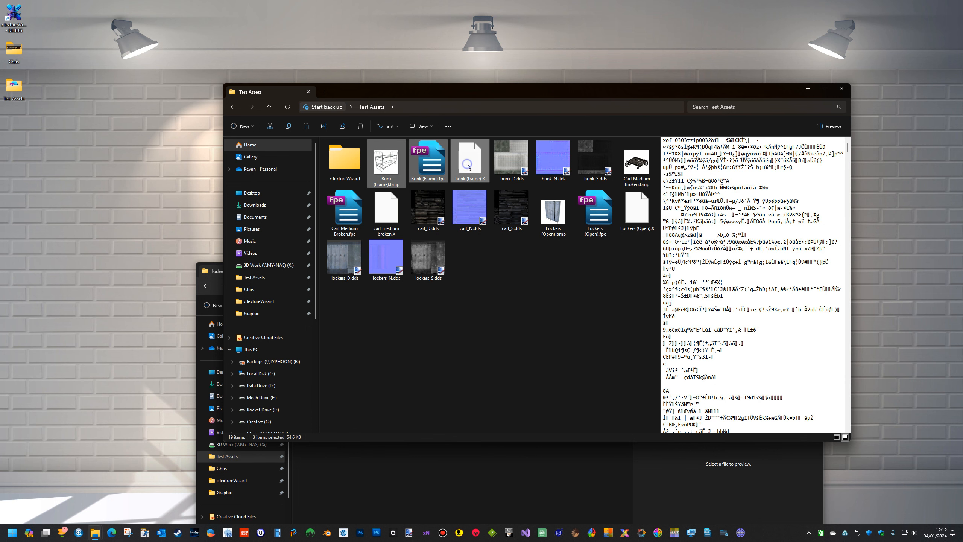
pyautogui.rightClick(468, 165)
pyautogui.click(492, 173)
pyautogui.click(443, 467)
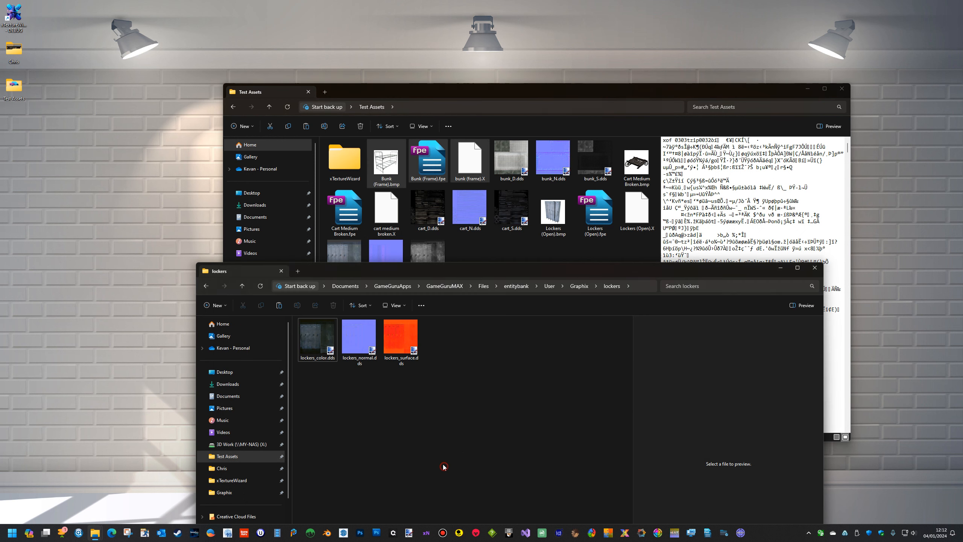
pyautogui.click(249, 290)
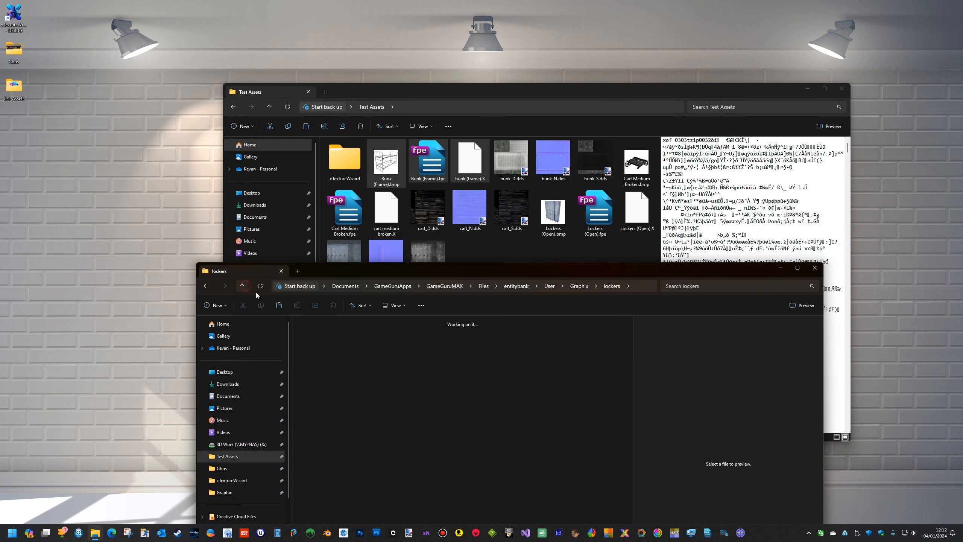
pyautogui.doubleClick(318, 342)
pyautogui.rightClick(447, 416)
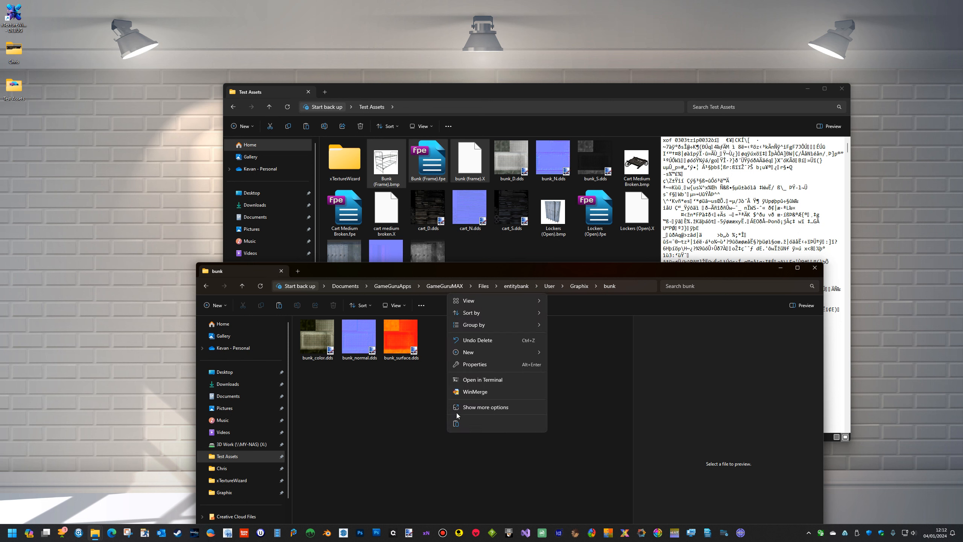
pyautogui.click(456, 426)
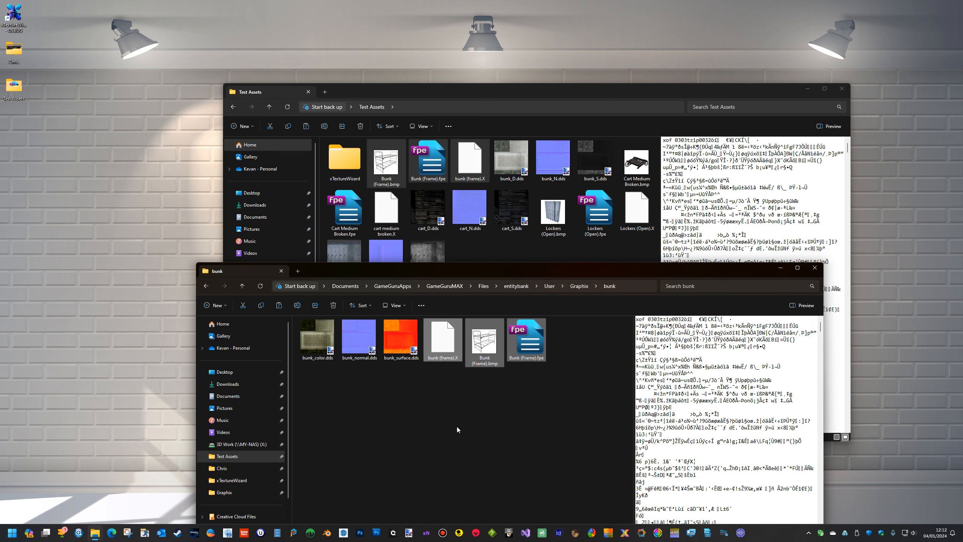
# Copy Cart Medium Broken.bmp, Cart Medium Broken.fpe and cart medium broken.X from Test Assets into the Graphix cart folder.
pyautogui.click(629, 167)
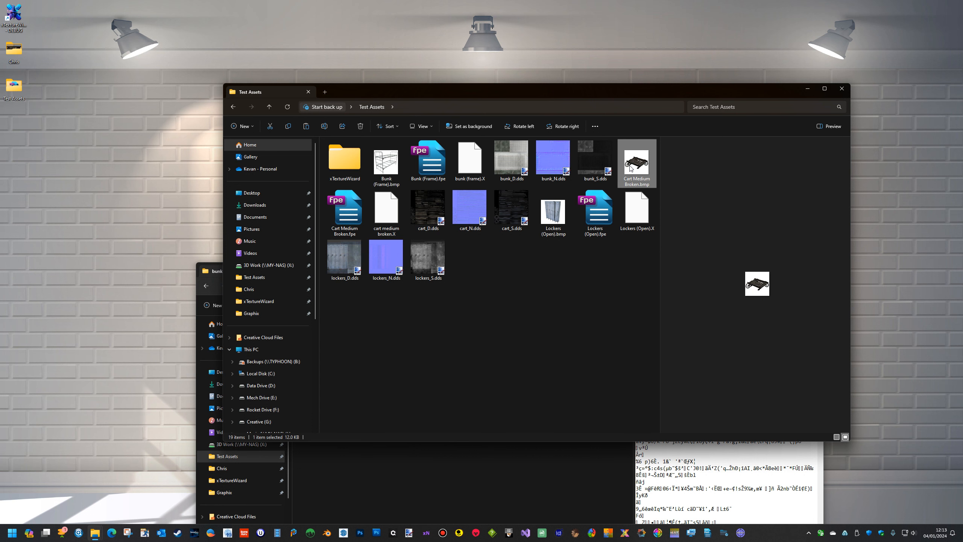
pyautogui.keyDown('ctrl'); pyautogui.click(349, 218); pyautogui.keyUp('ctrl')
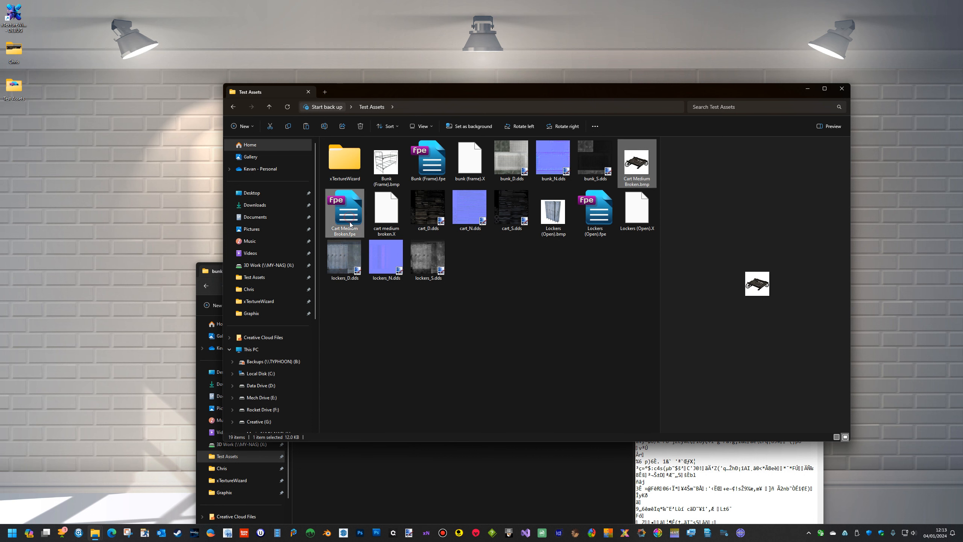
pyautogui.keyDown('ctrl'); pyautogui.click(387, 219); pyautogui.keyUp('ctrl')
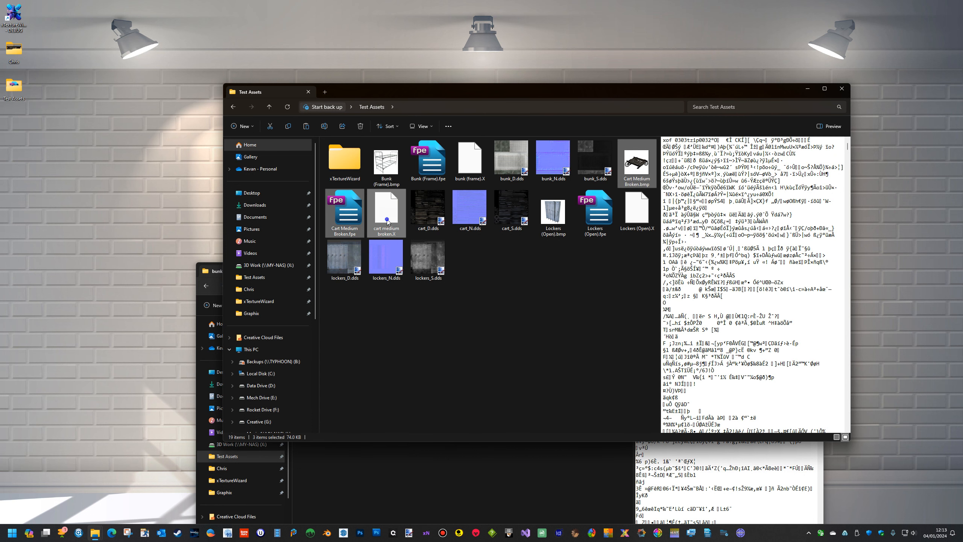
pyautogui.rightClick(389, 221)
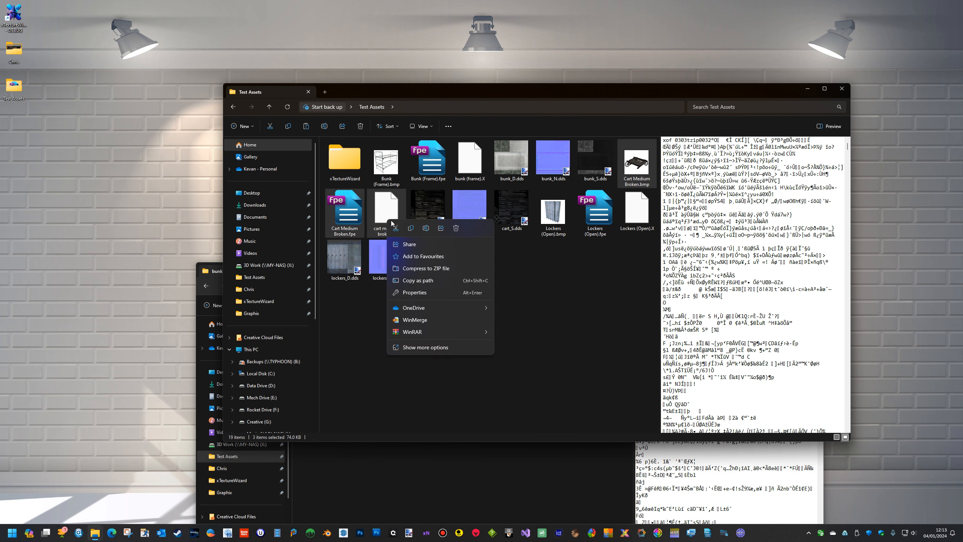
pyautogui.click(412, 230)
pyautogui.click(462, 465)
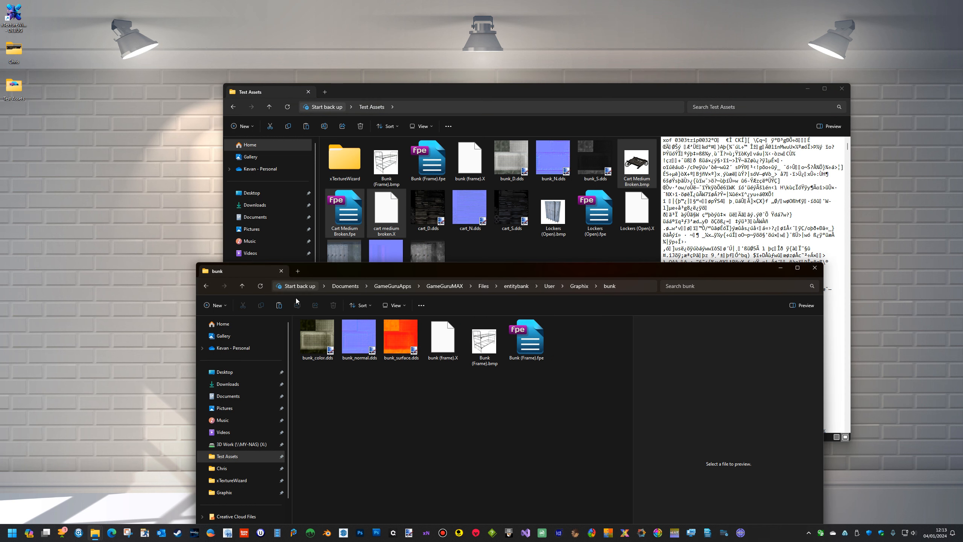
pyautogui.click(243, 286)
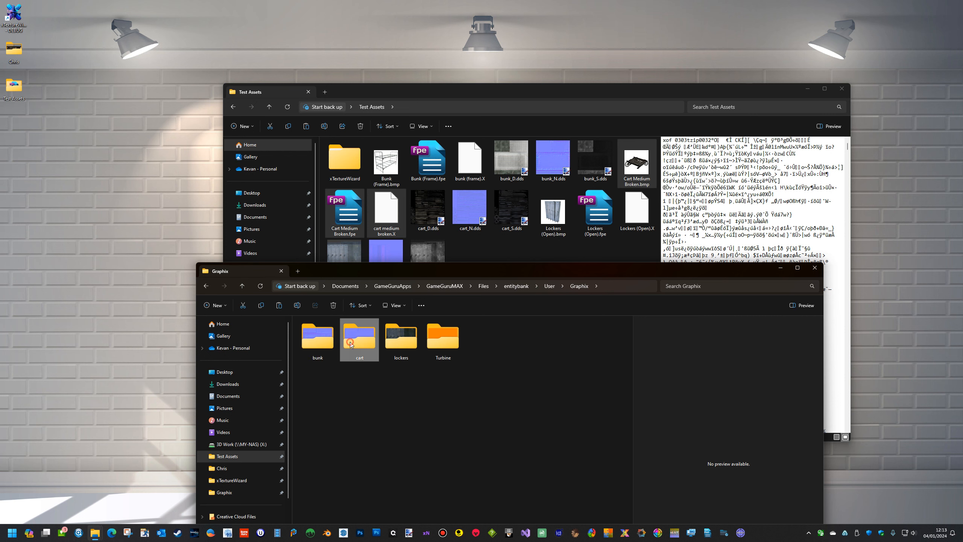
pyautogui.doubleClick(350, 344)
pyautogui.rightClick(437, 419)
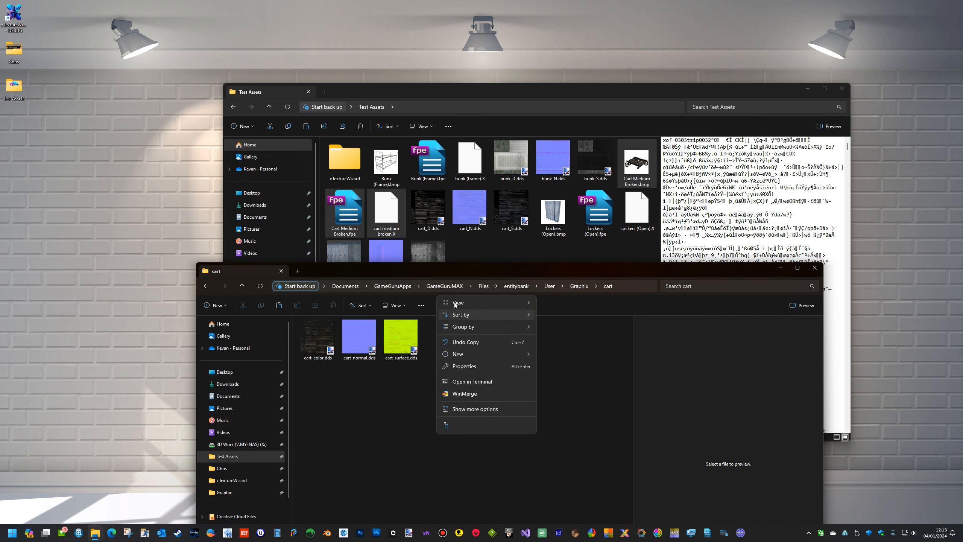
pyautogui.click(446, 425)
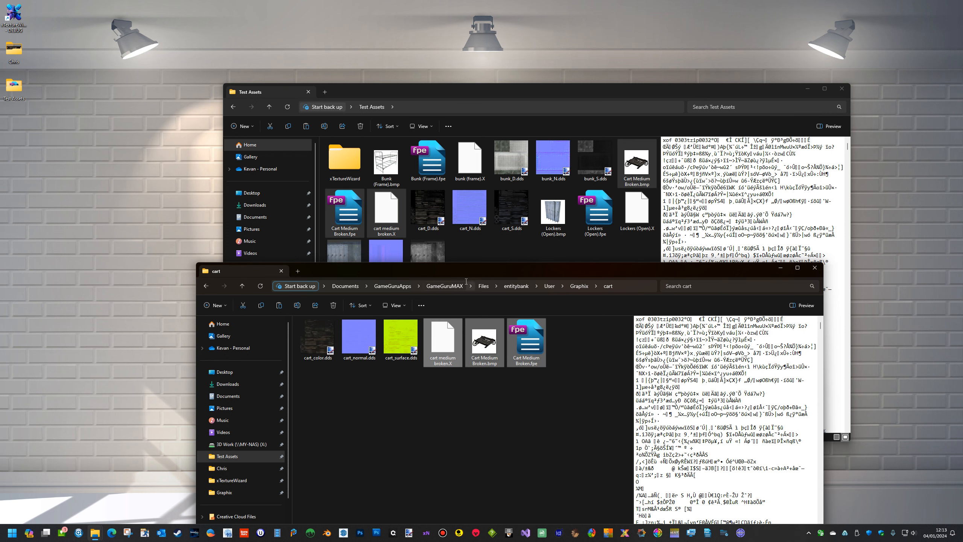
# Copy Lockers (Open).bmp, Lockers (Open).fpe and Lockers (Open).X from Test Assets into the Graphix lockers folder, and close the folder windows.
pyautogui.click(242, 288)
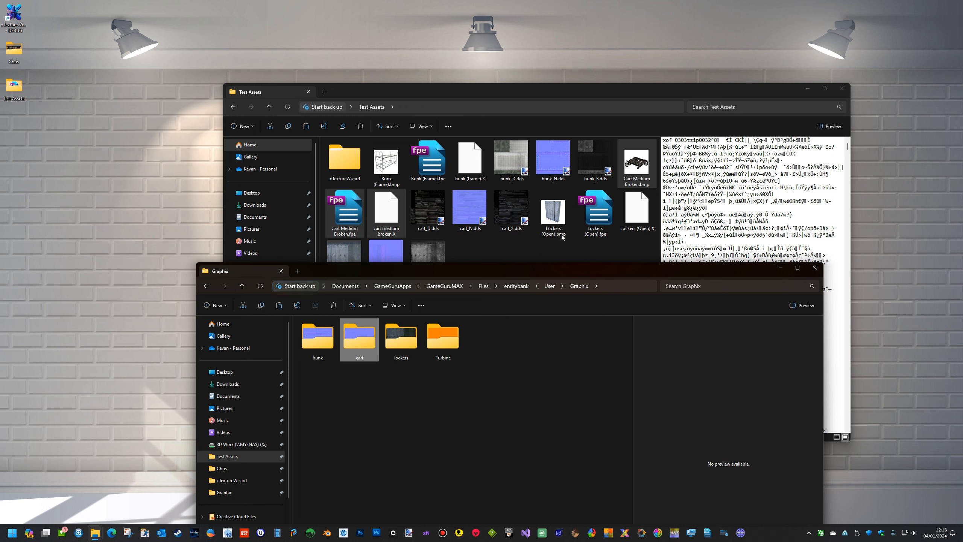
pyautogui.click(560, 220)
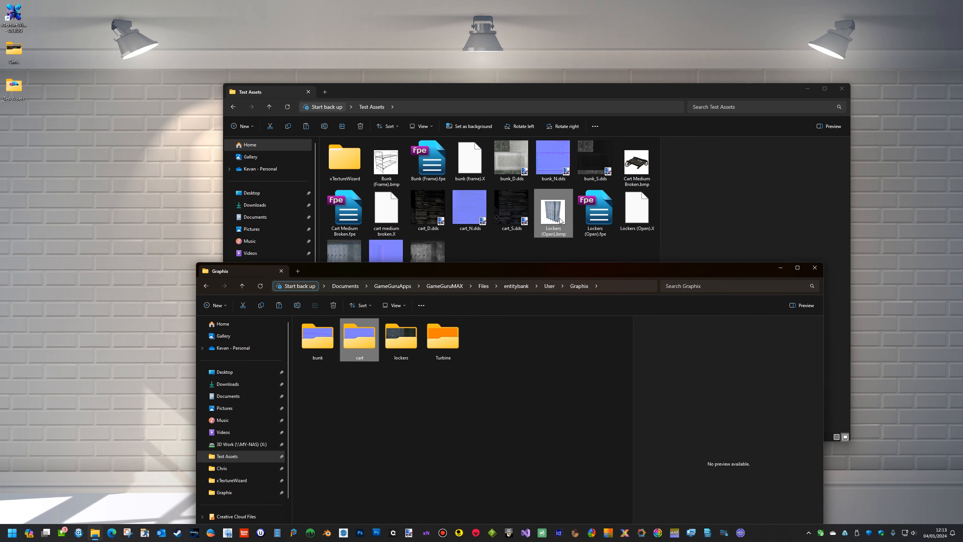
pyautogui.keyDown('ctrl'); pyautogui.click(593, 221); pyautogui.keyUp('ctrl')
pyautogui.keyDown('ctrl'); pyautogui.click(639, 218); pyautogui.keyUp('ctrl')
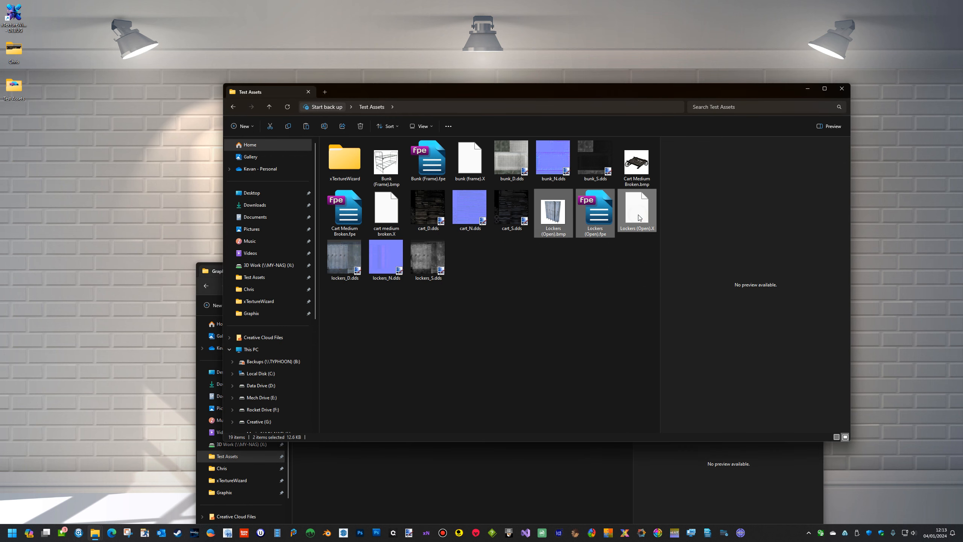
pyautogui.rightClick(639, 218)
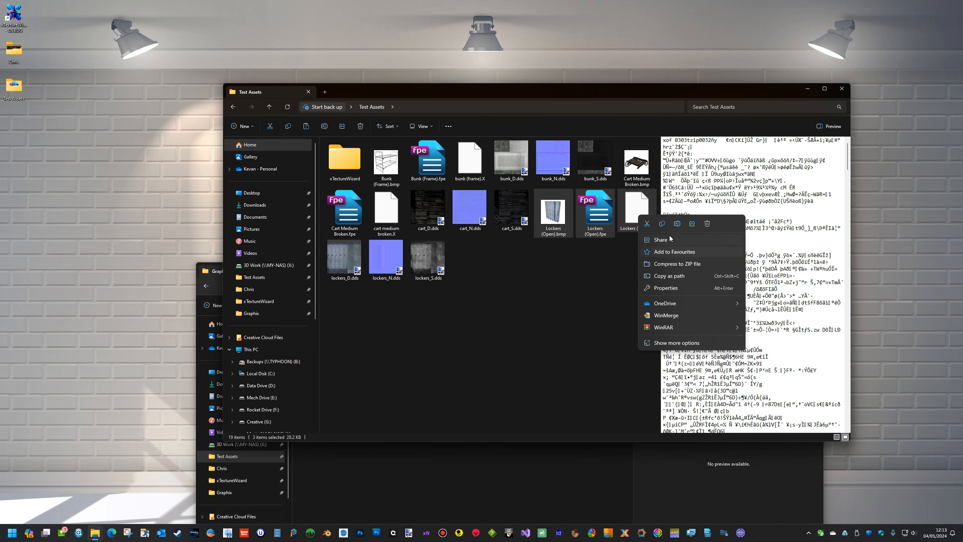
pyautogui.click(662, 224)
pyautogui.click(441, 469)
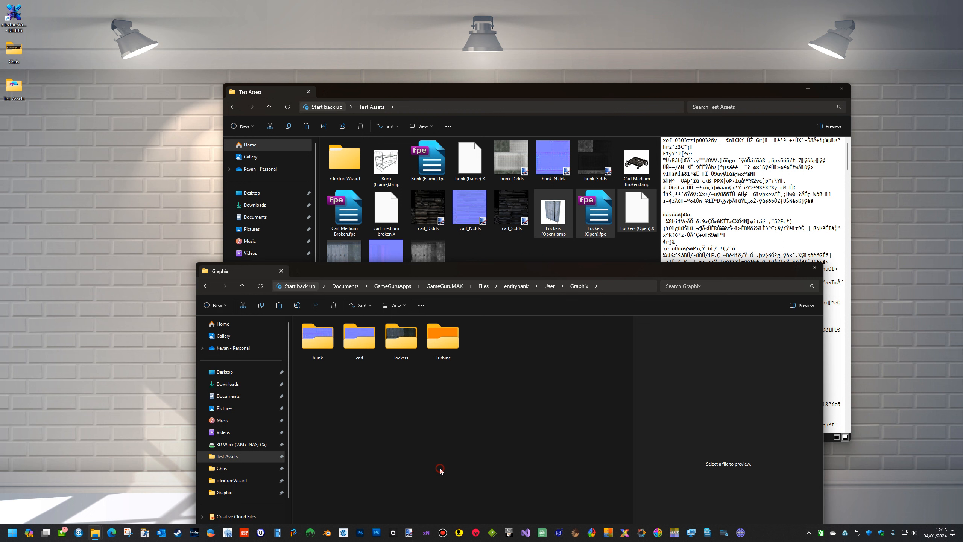
pyautogui.click(404, 347)
pyautogui.doubleClick(404, 348)
pyautogui.rightClick(425, 417)
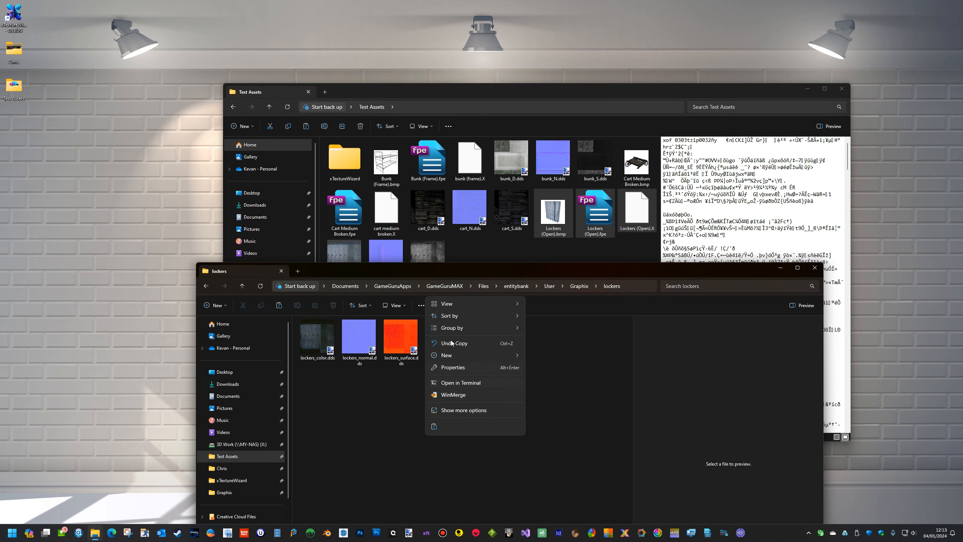
pyautogui.click(435, 426)
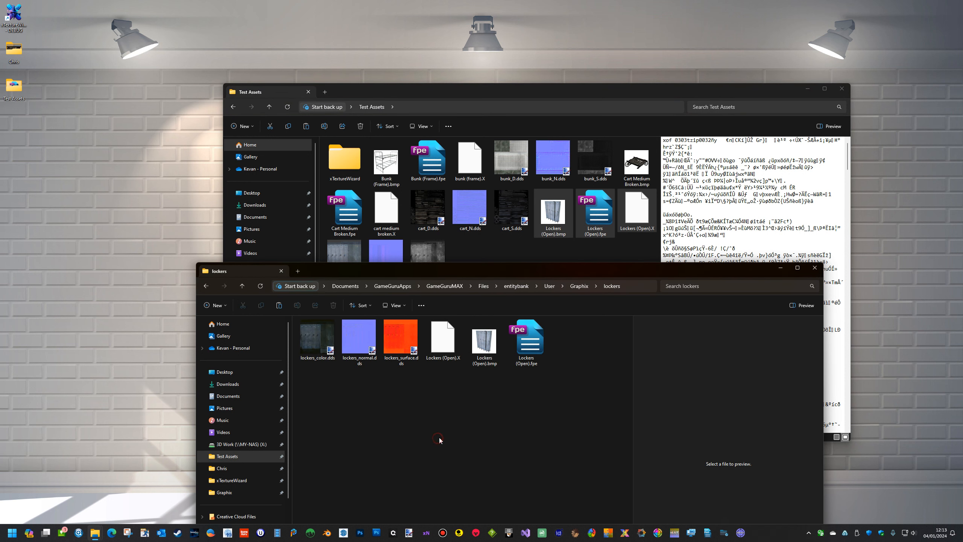
pyautogui.moveTo(496, 269); pyautogui.dragTo(511, 87)
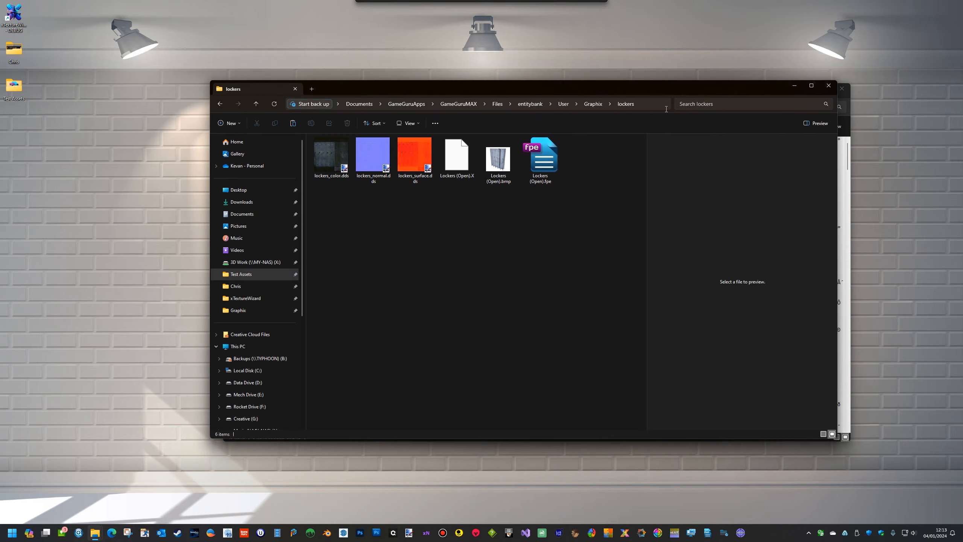
pyautogui.click(846, 90)
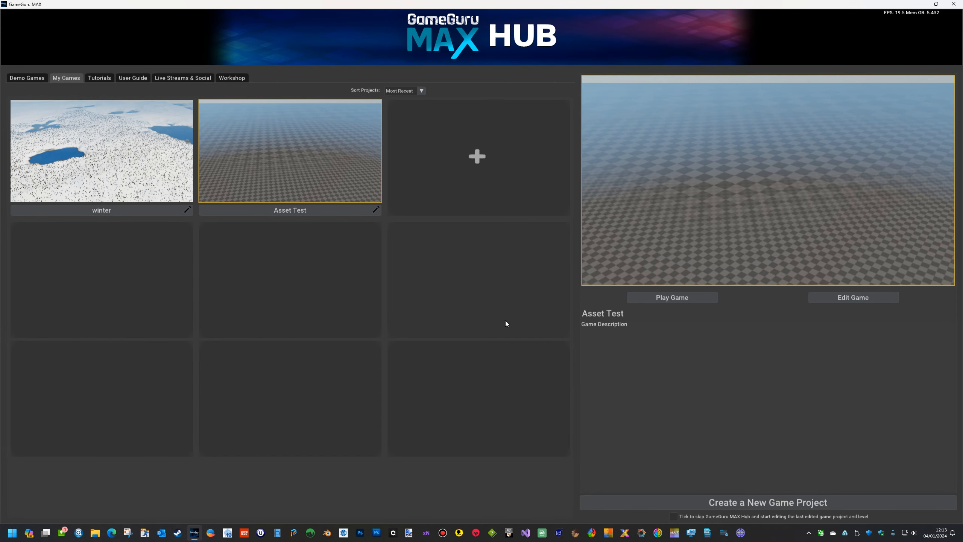
# Open the Asset Test project for editing in GameGuru MAX and bring up the Object Library for adding objects to the level.
pyautogui.click(851, 301)
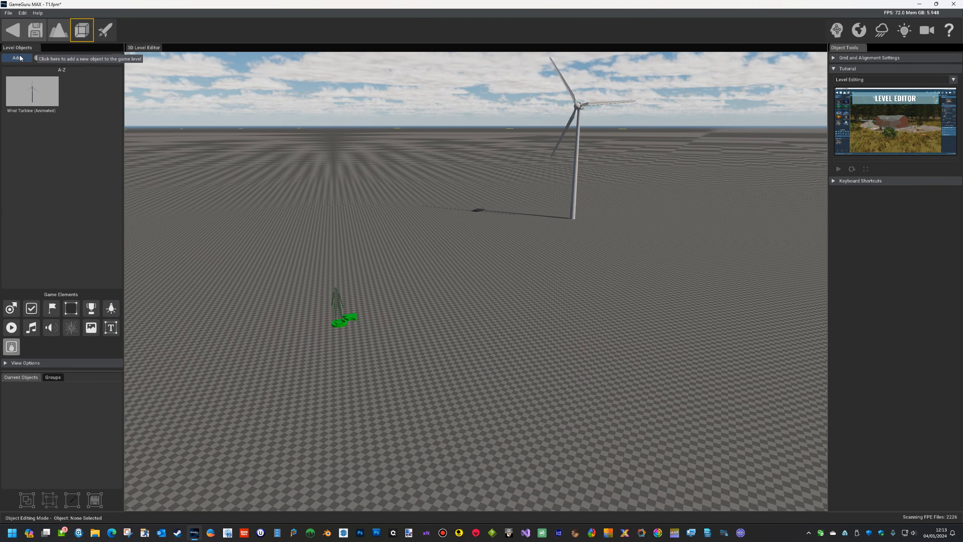
pyautogui.click(19, 57)
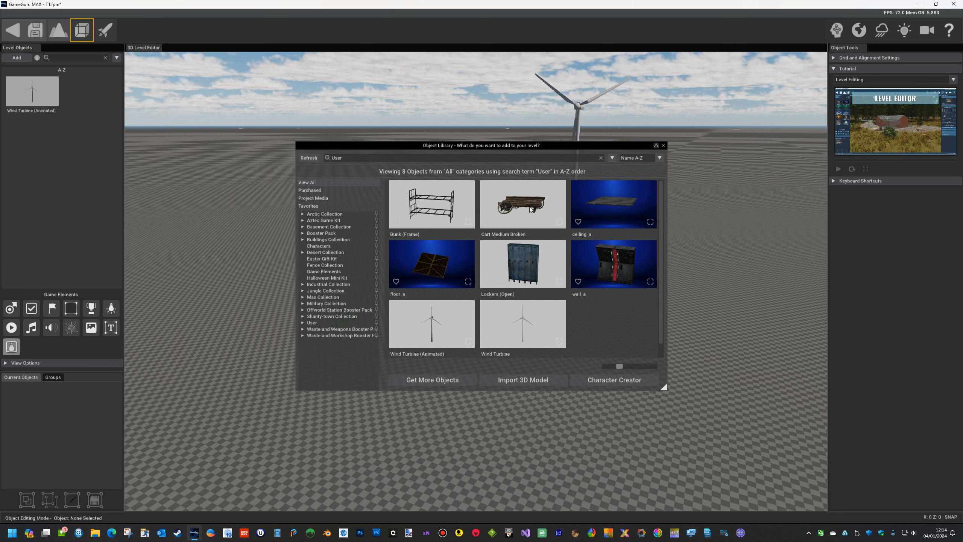
# Add Bunk (Frame) to the level, turned 135 degrees about Y and placed at about X -70, Z 290.
pyautogui.click(431, 212)
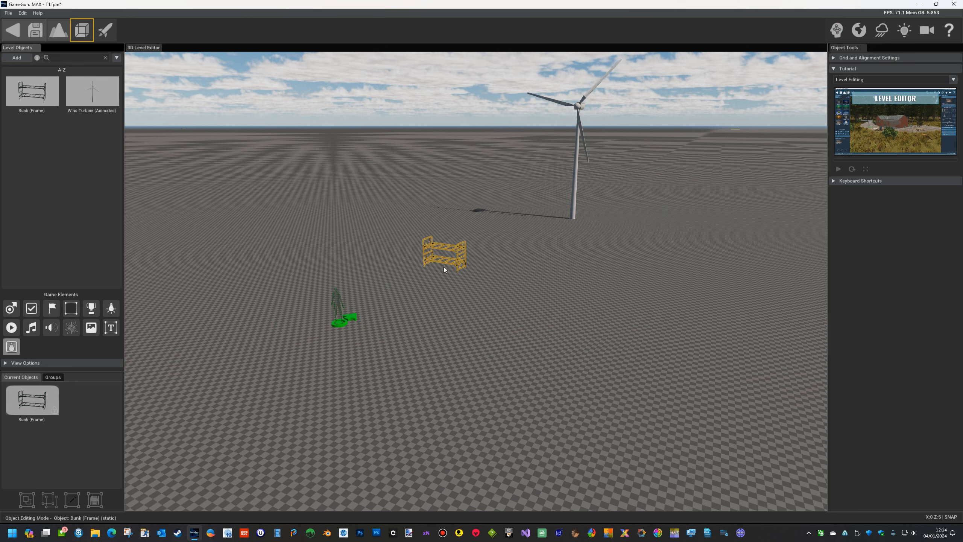
pyautogui.press('r')
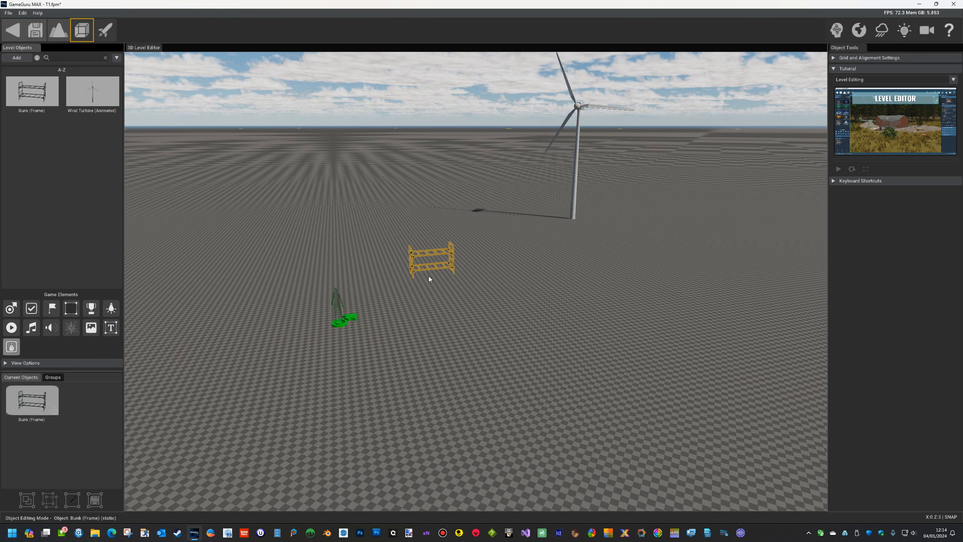
pyautogui.click(405, 273)
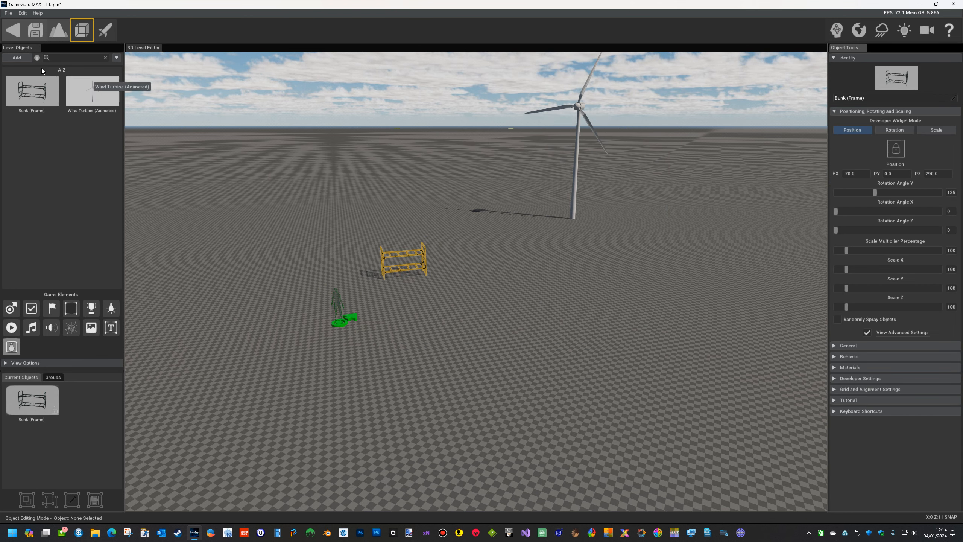
# Add Cart Medium Broken to the level on the turbine side of the bunk, at about X 185, Z 385.
pyautogui.click(16, 57)
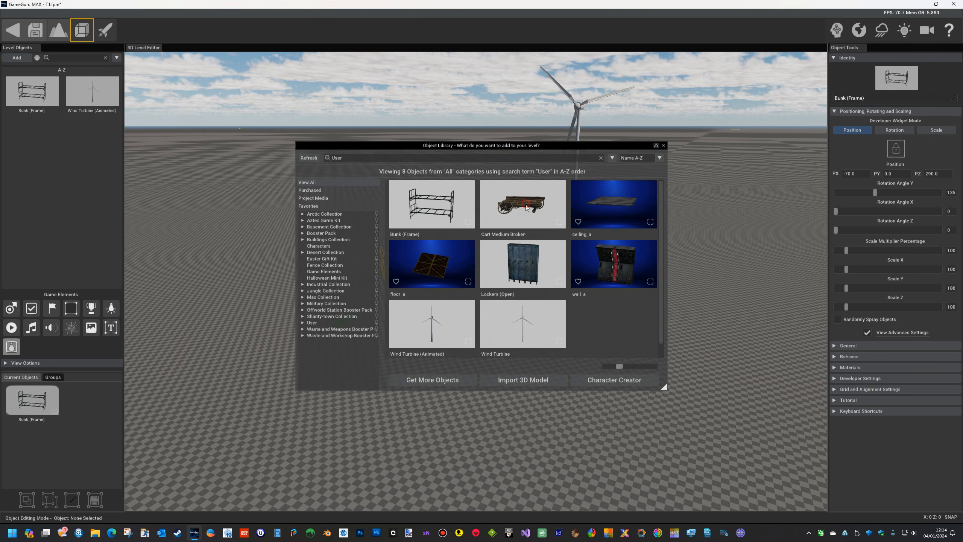
pyautogui.click(526, 208)
pyautogui.click(512, 275)
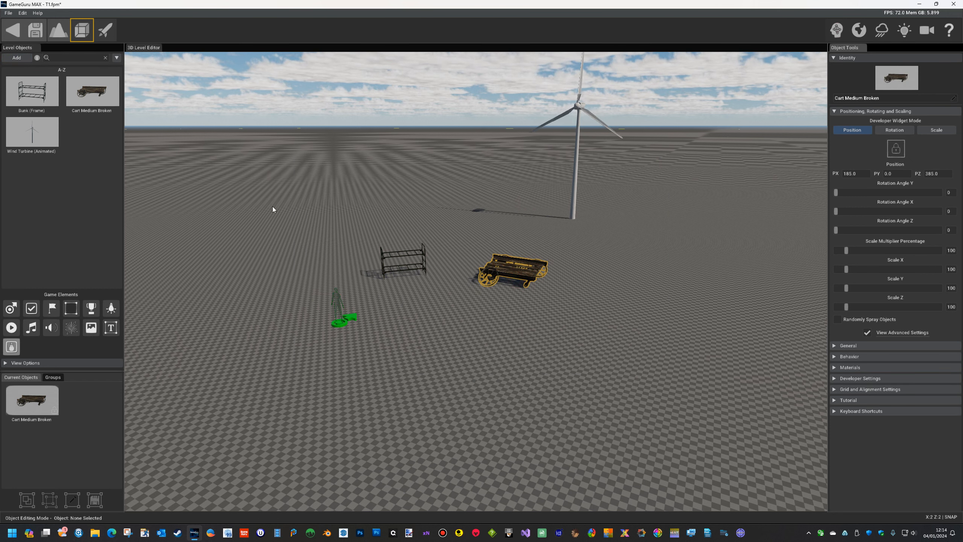
# Add Lockers (Open) beside the bunk, turned 270 degrees about Y and placed at about X -95, Z 135.
pyautogui.click(16, 57)
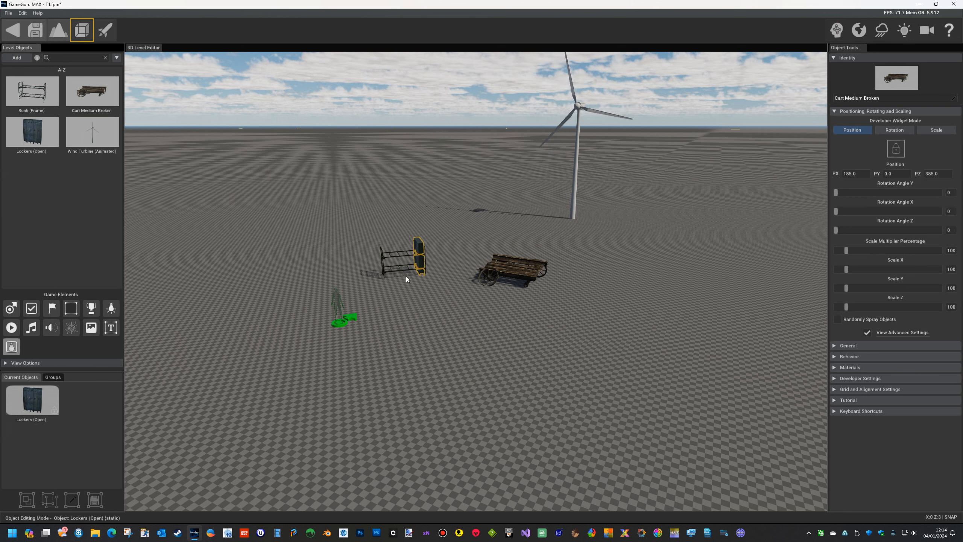
pyautogui.press('r')
pyautogui.press('r')
pyautogui.press('r')
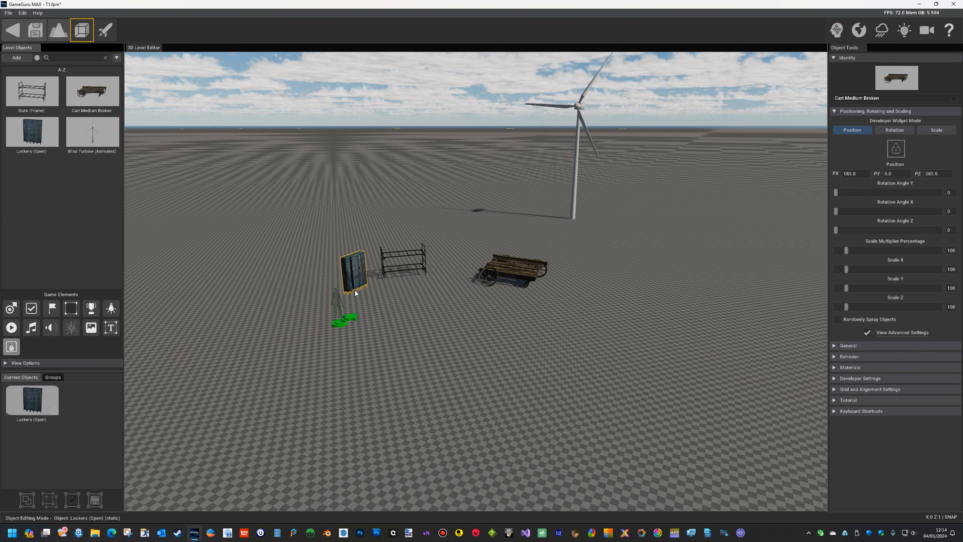
pyautogui.click(353, 295)
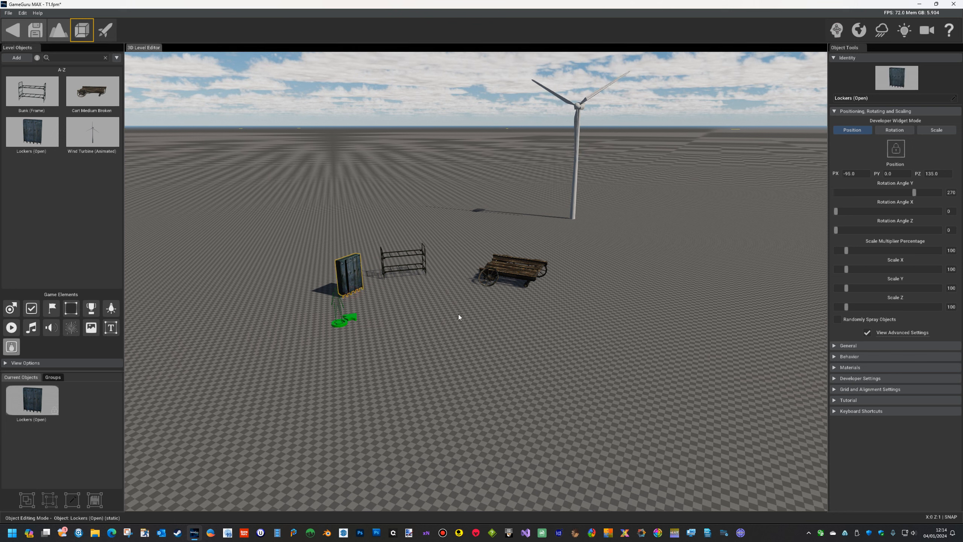
# Run the level in test mode and walk up to the lockers, bunk and cart to examine their textures.
pyautogui.click(105, 30)
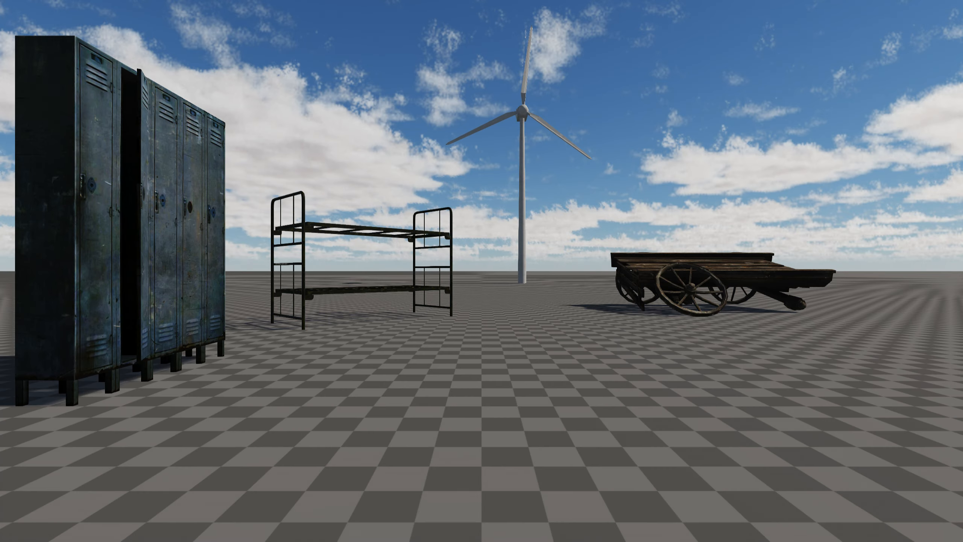
pyautogui.press('w')
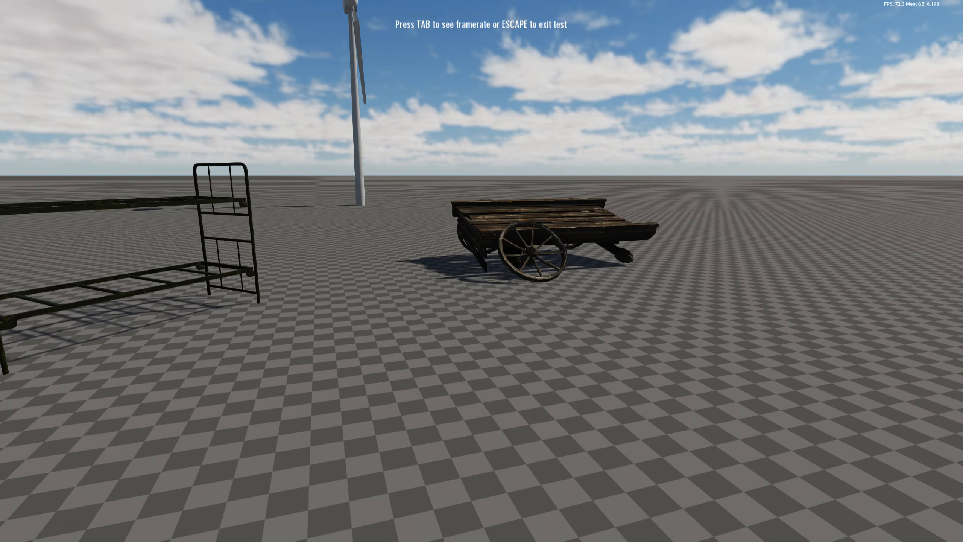
pyautogui.press('w')
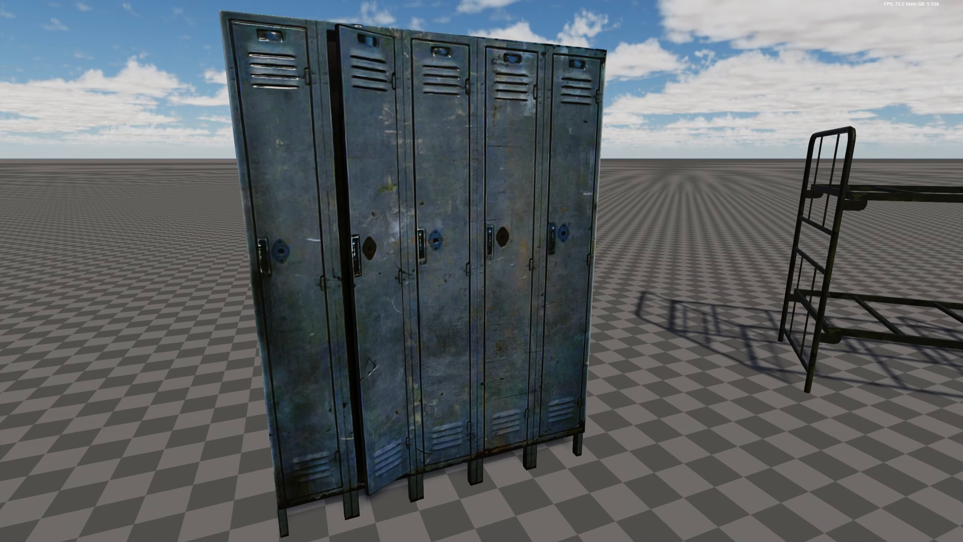
pyautogui.press('s')
pyautogui.press('w')
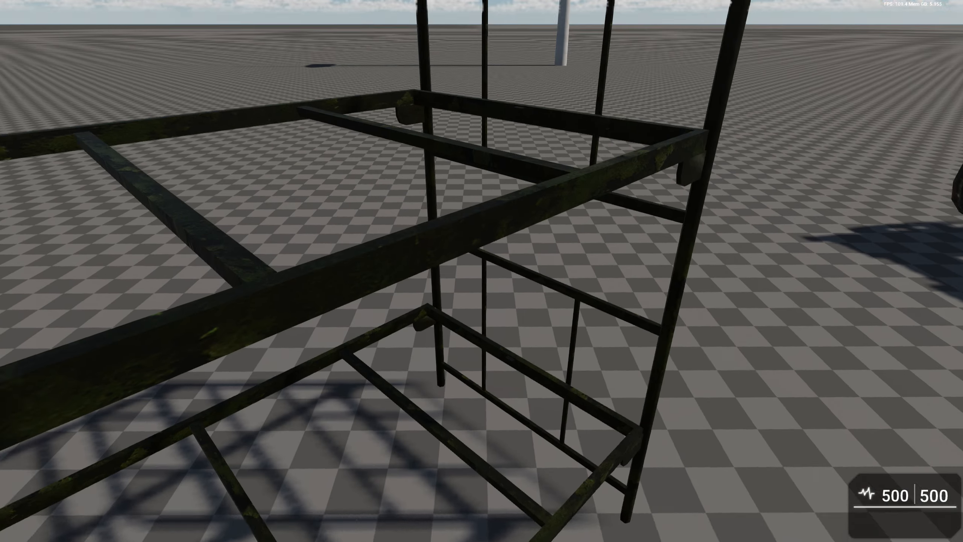
pyautogui.press('s')
pyautogui.press('w')
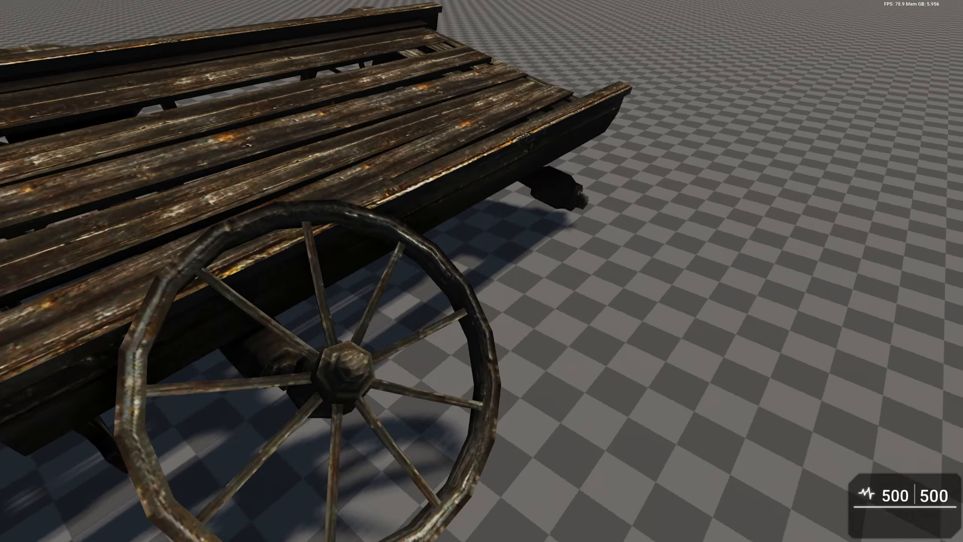
pyautogui.press('s')
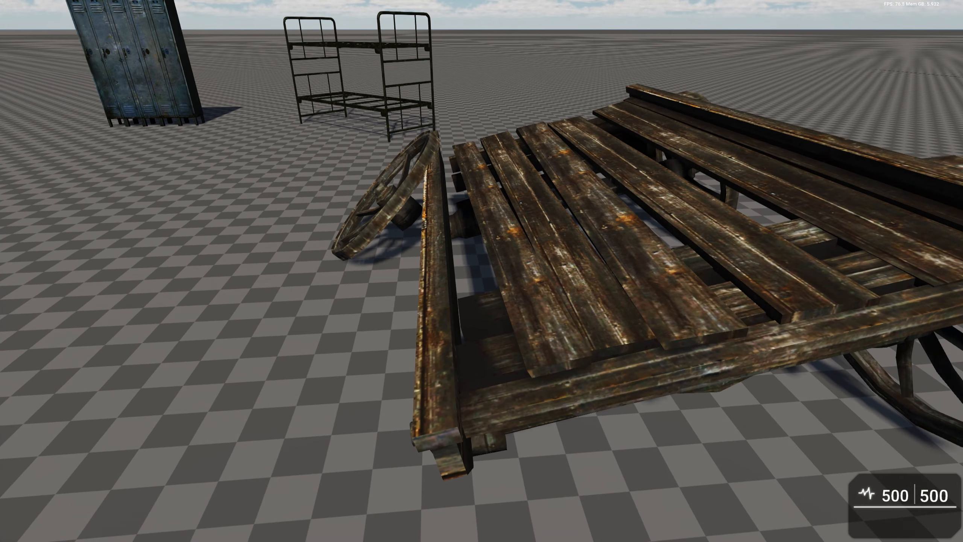
# Walk back to the bunk to examine its frame texture from several sides, and end the level test.
pyautogui.press('w')
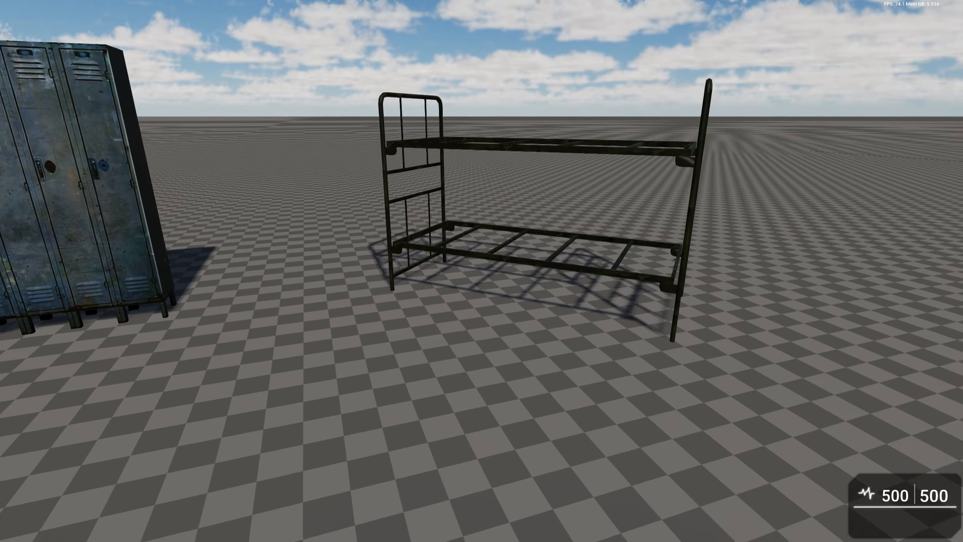
pyautogui.press('w')
pyautogui.press('w')
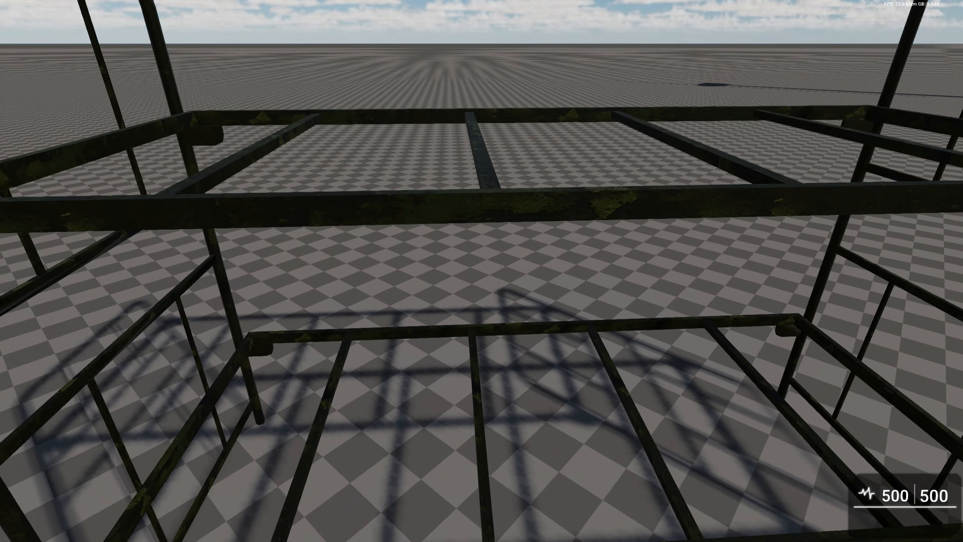
pyautogui.press('s')
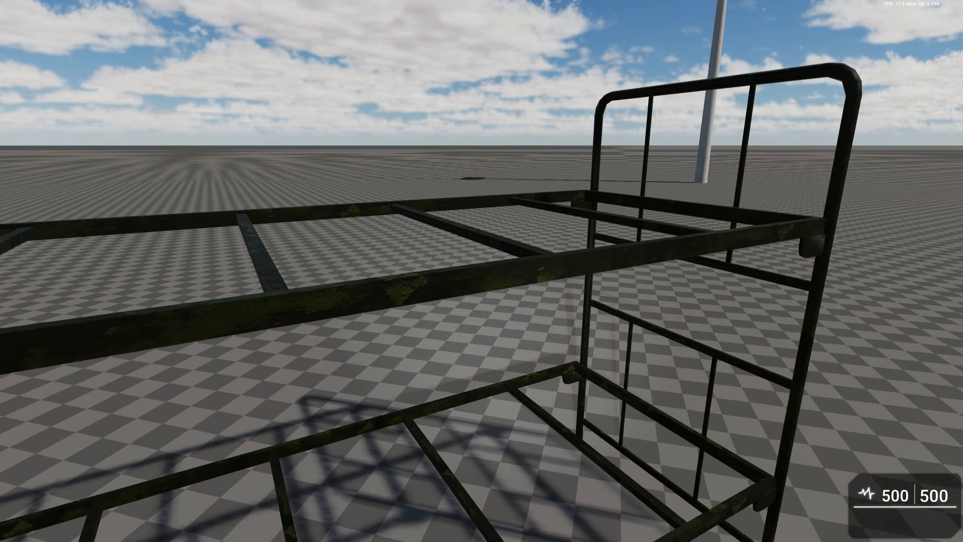
pyautogui.press('w')
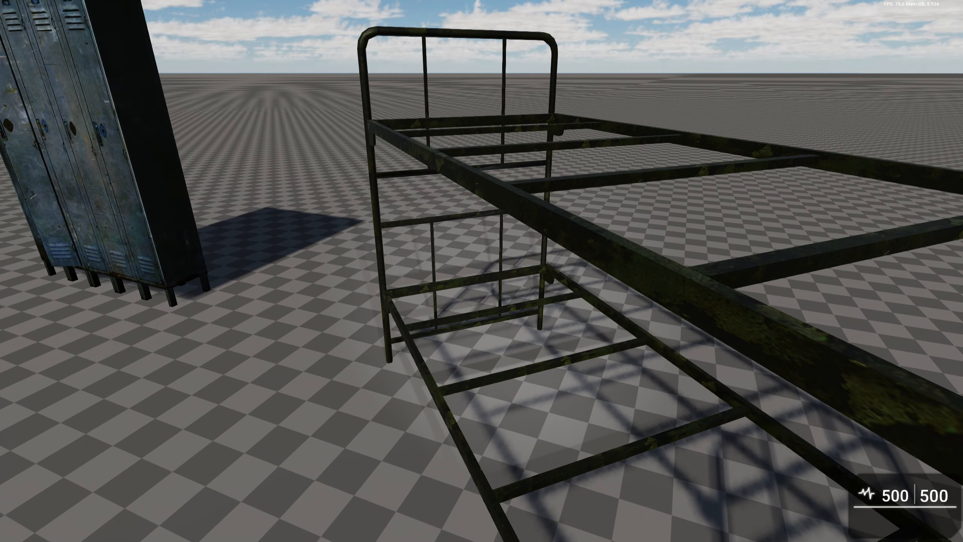
pyautogui.press('s')
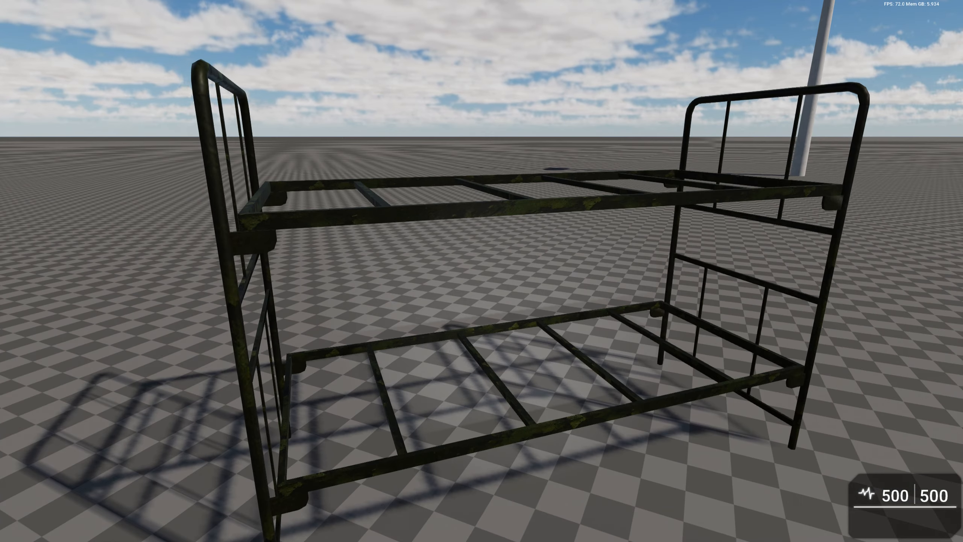
pyautogui.press('Escape')
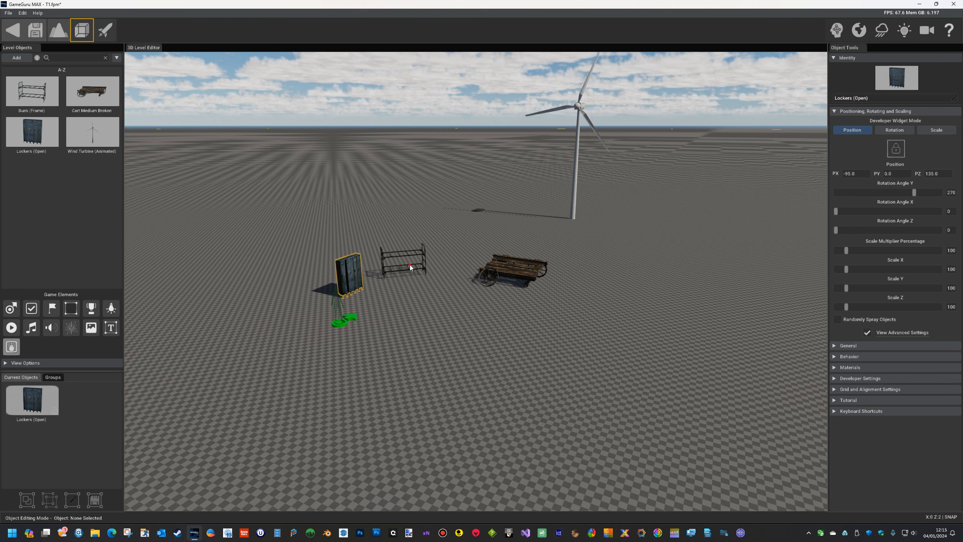
# Inspect the bunk's albedo, normal and surface maps in its material settings, and view the three placed objects from closer in the editor.
pyautogui.click(410, 265)
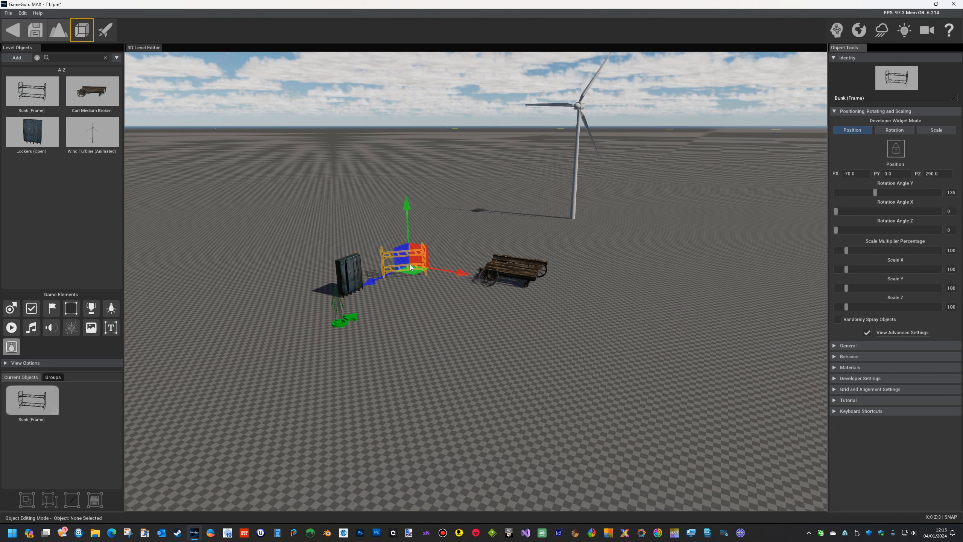
pyautogui.click(867, 368)
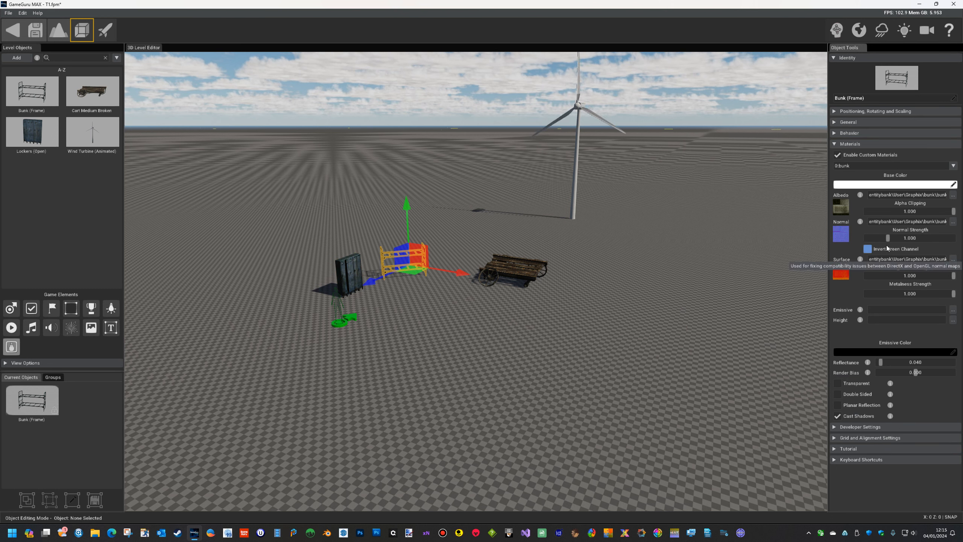
pyautogui.moveTo(841, 234)
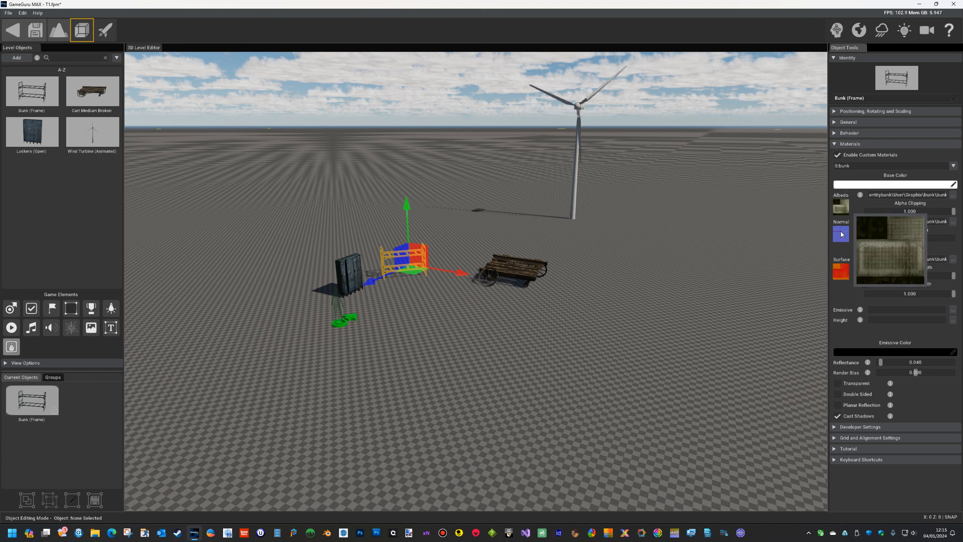
pyautogui.moveTo(841, 271)
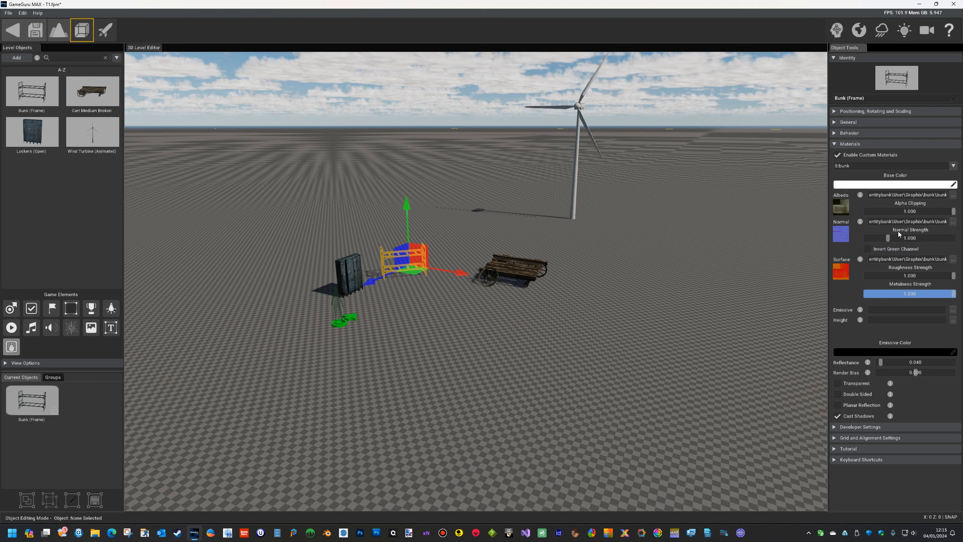
pyautogui.click(465, 297)
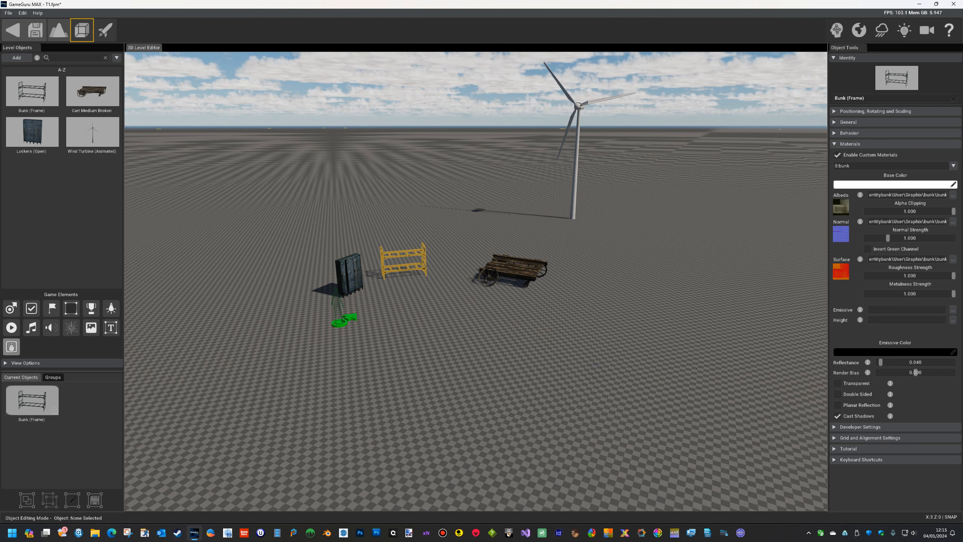
pyautogui.moveTo(464, 297); pyautogui.dragTo(581, 379)
pyautogui.press('w')
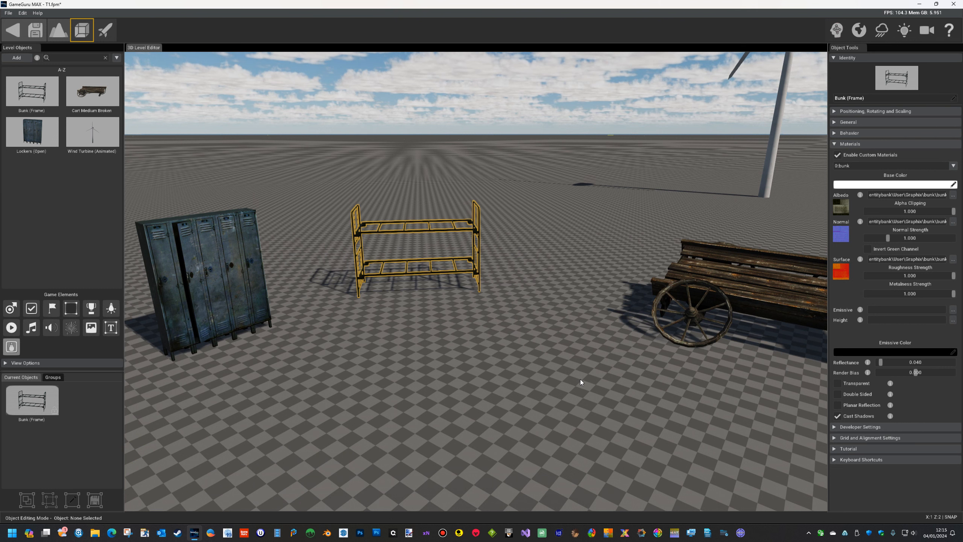